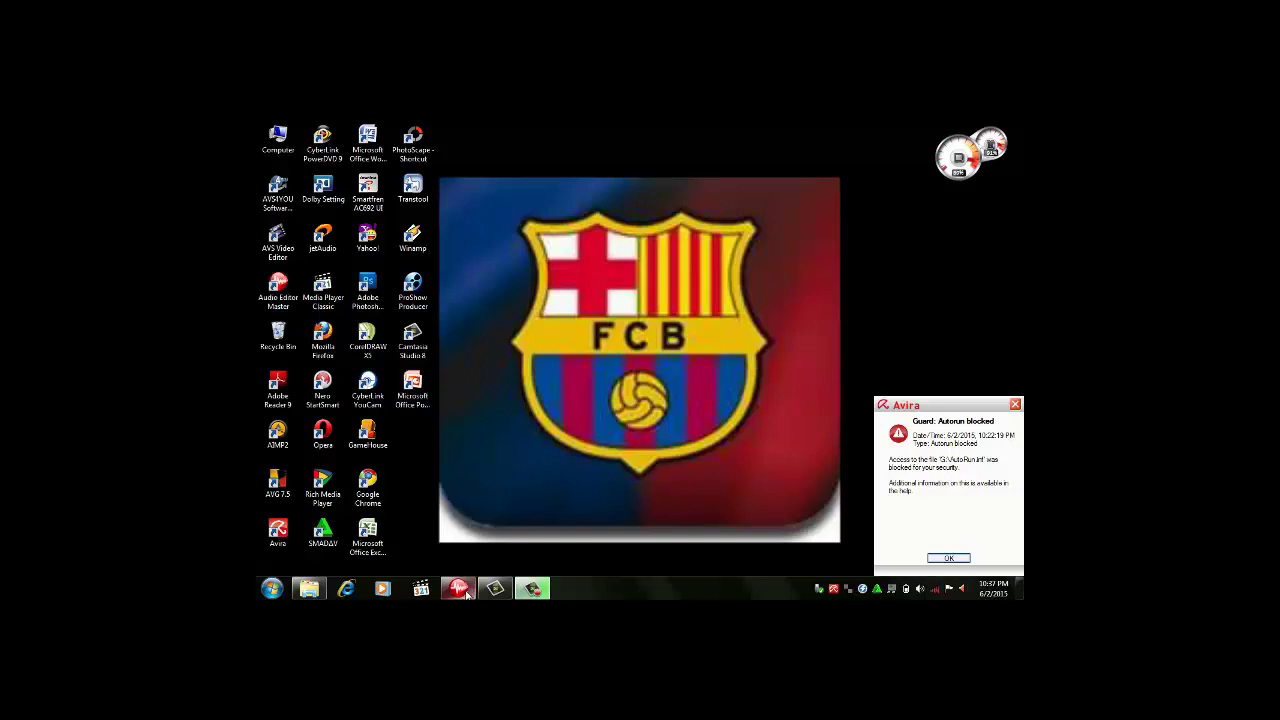
Switch to Audio Editor Master, dismiss the colour scheme prompt, and browse to the laguku folder on Local Disk (D:) for an audio file
mouse_move(466, 594)
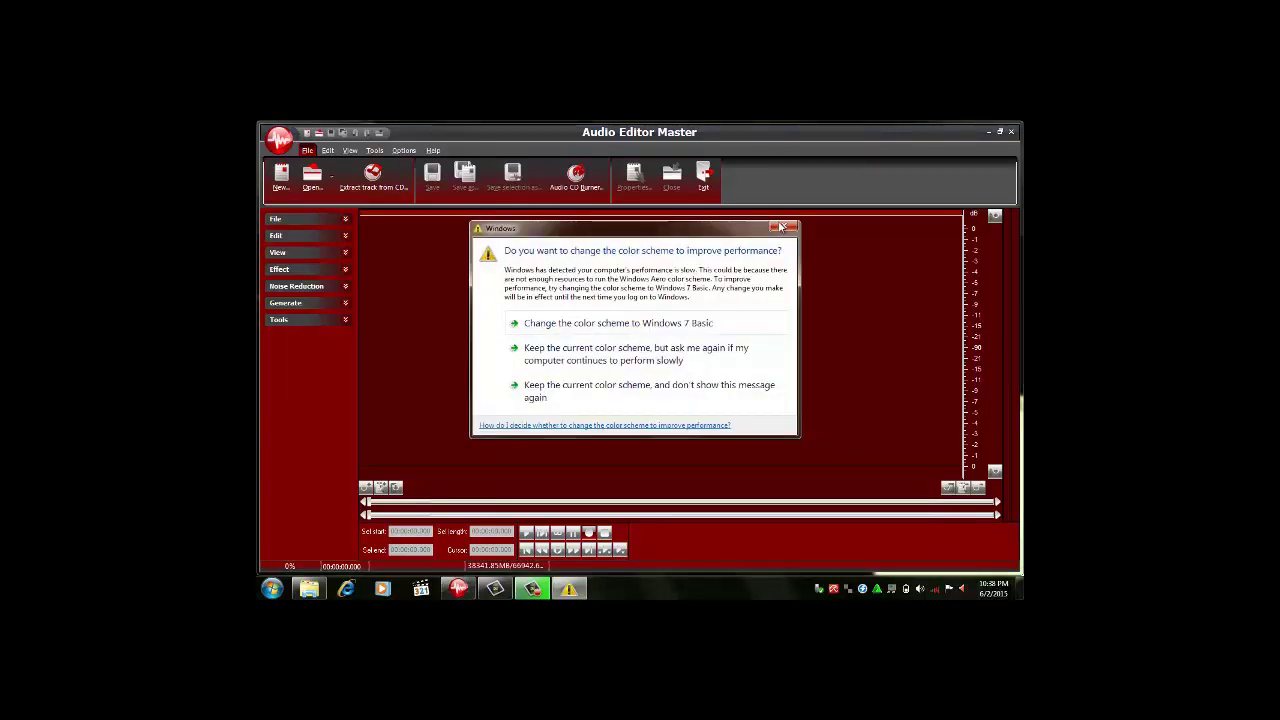
left_click(783, 227)
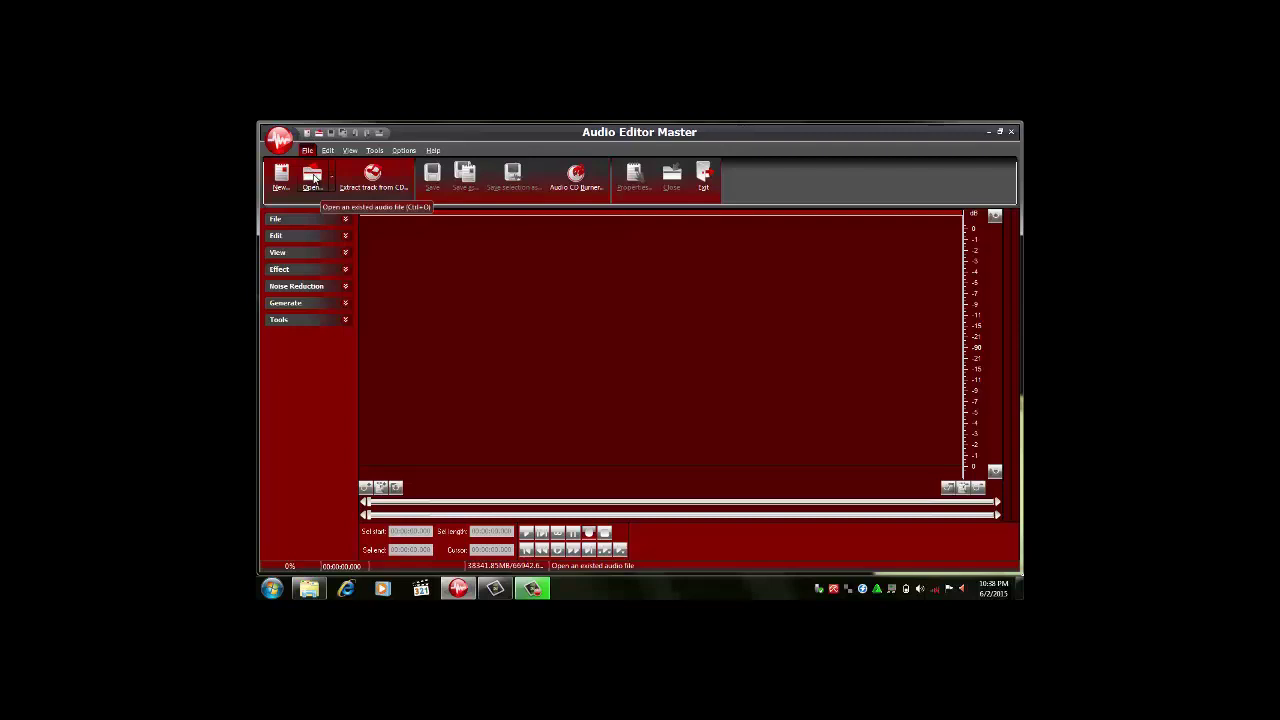
left_click(313, 177)
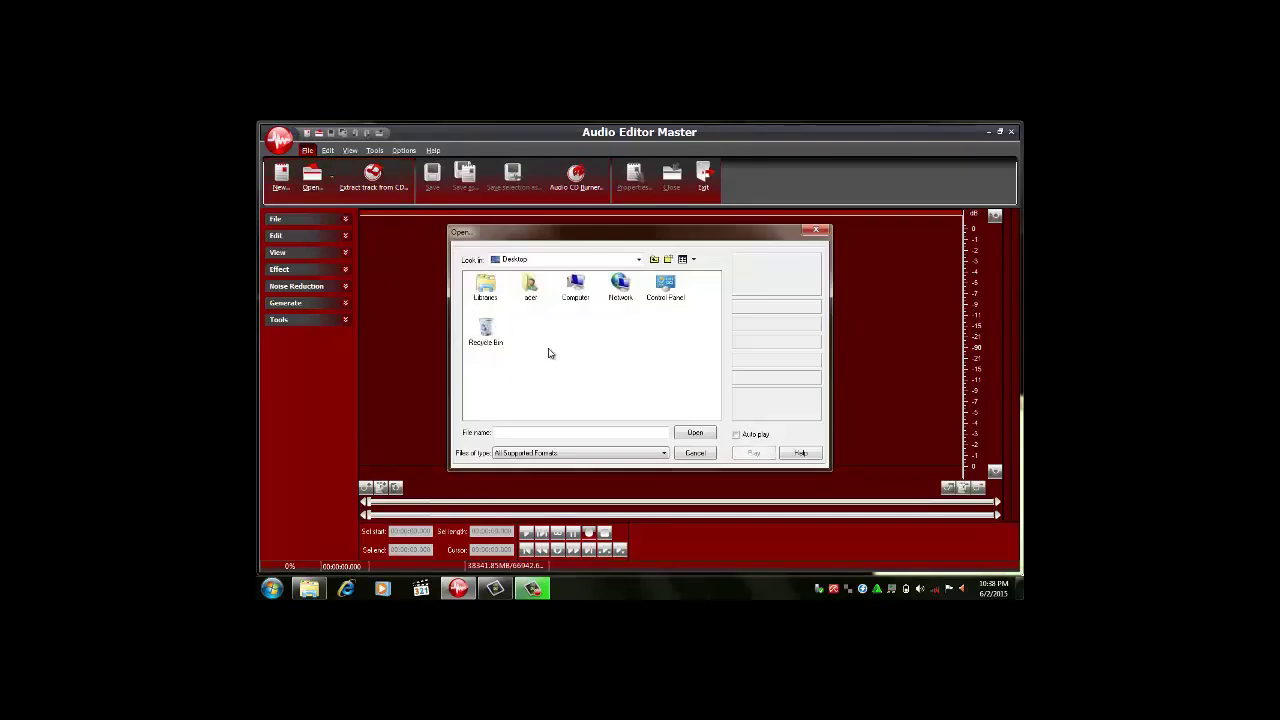
left_click(577, 294)
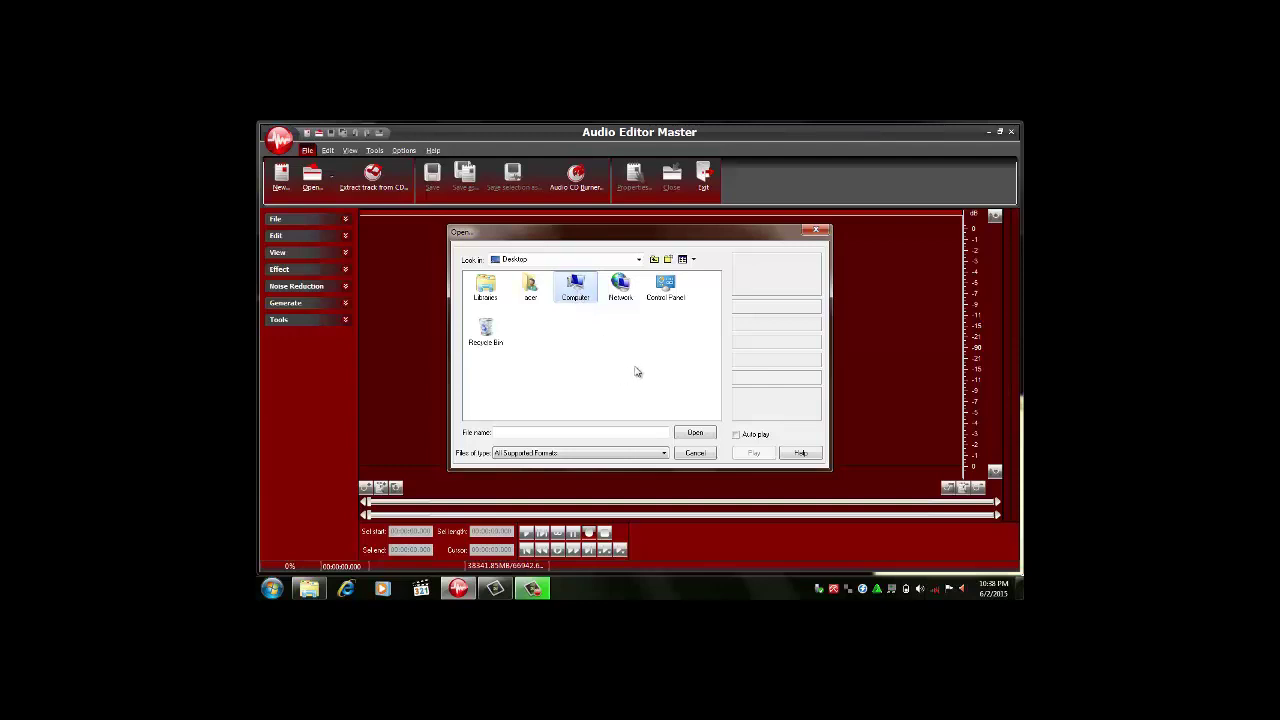
left_click(694, 437)
left_click(695, 436)
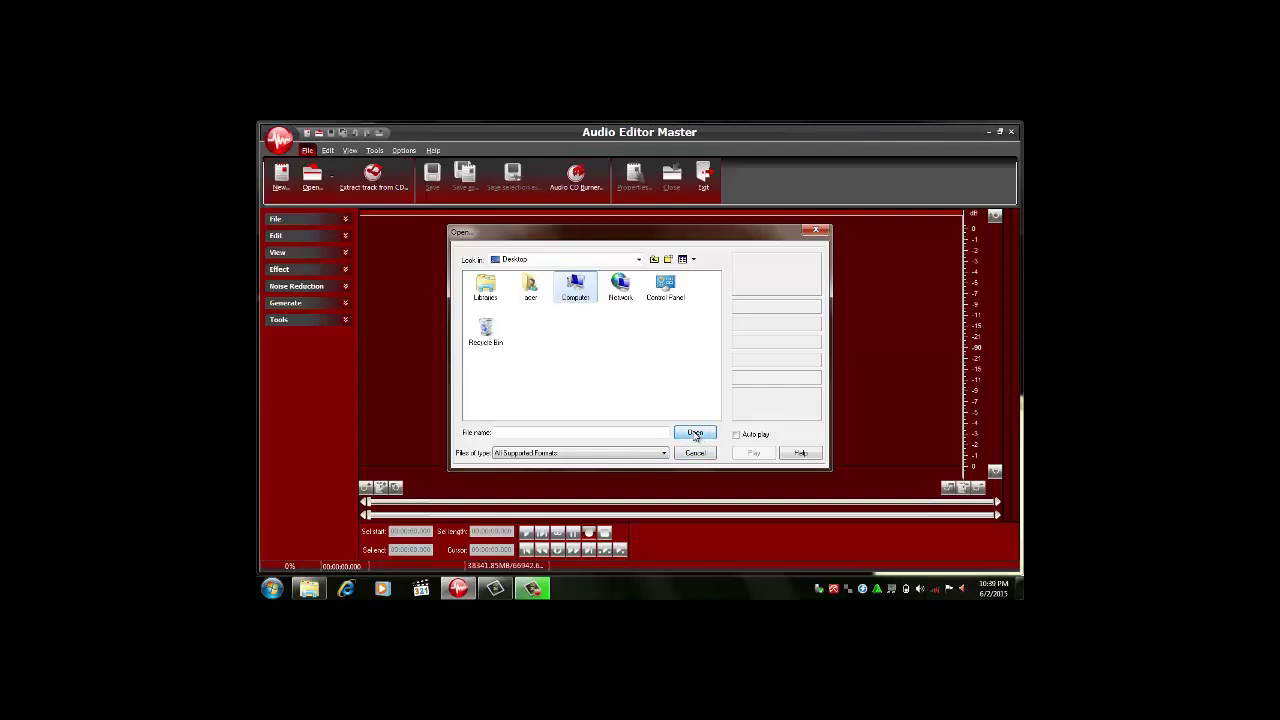
double_click(577, 292)
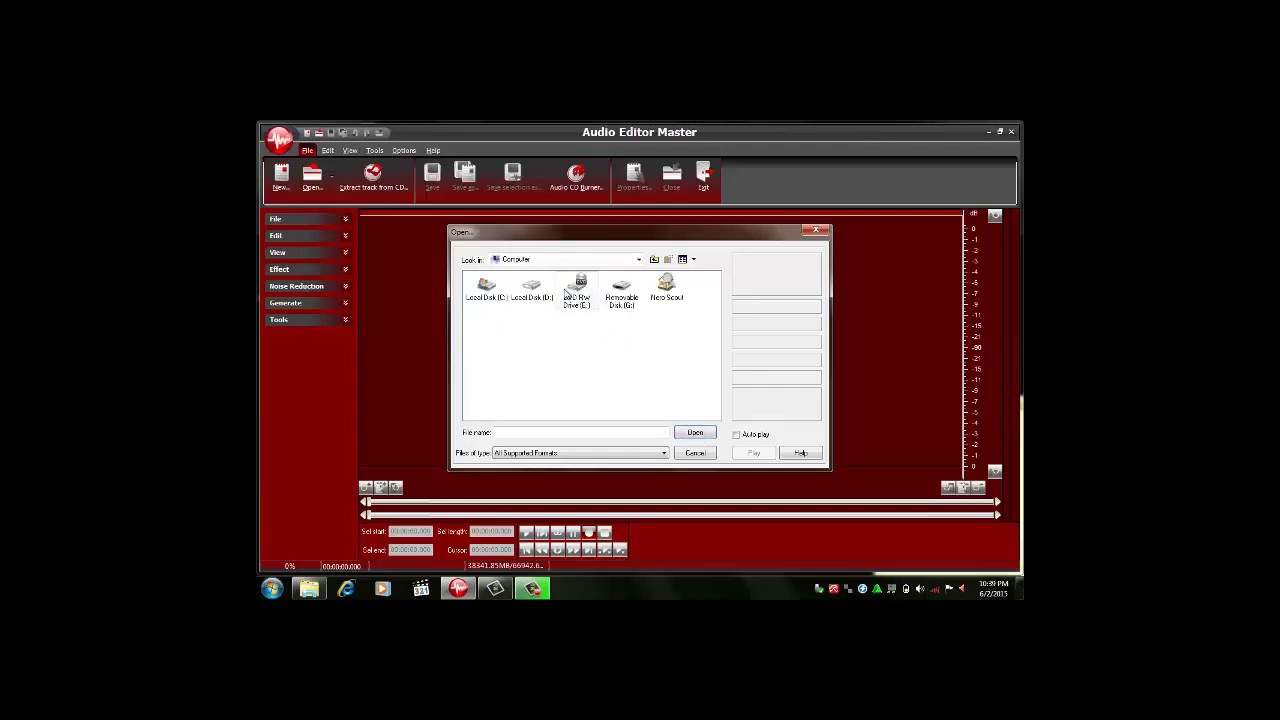
double_click(535, 290)
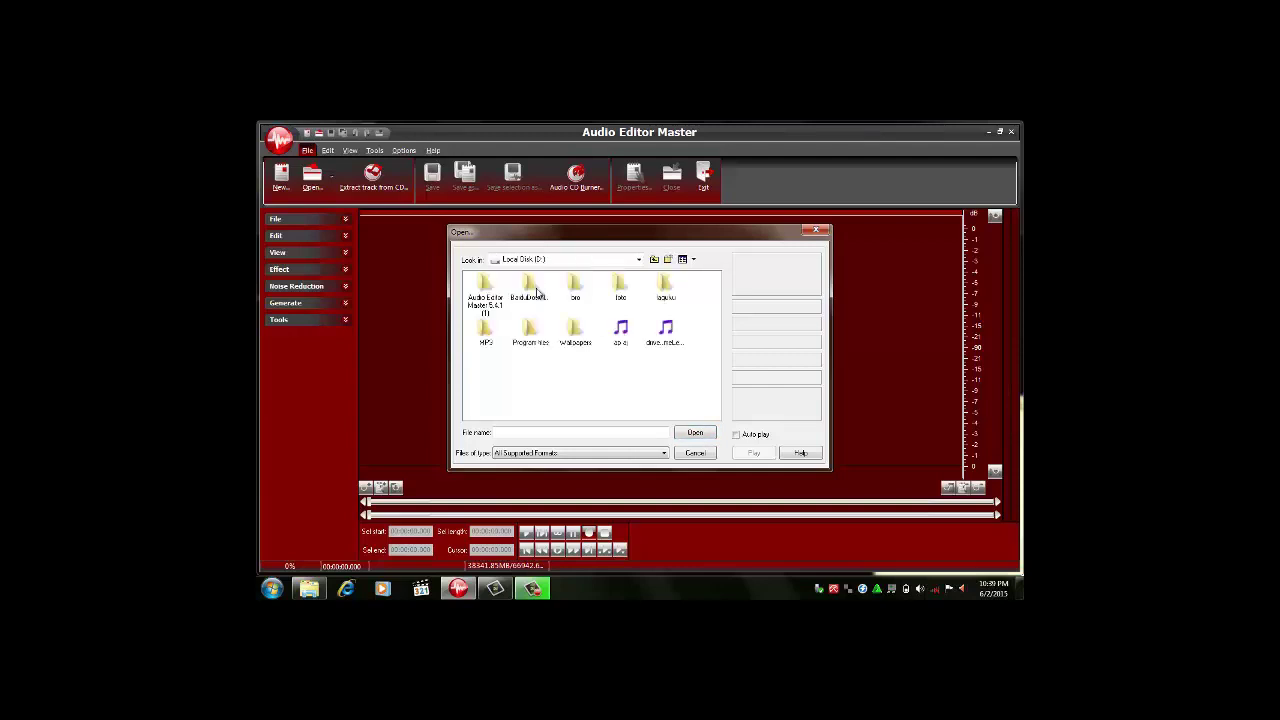
left_click(659, 299)
double_click(660, 296)
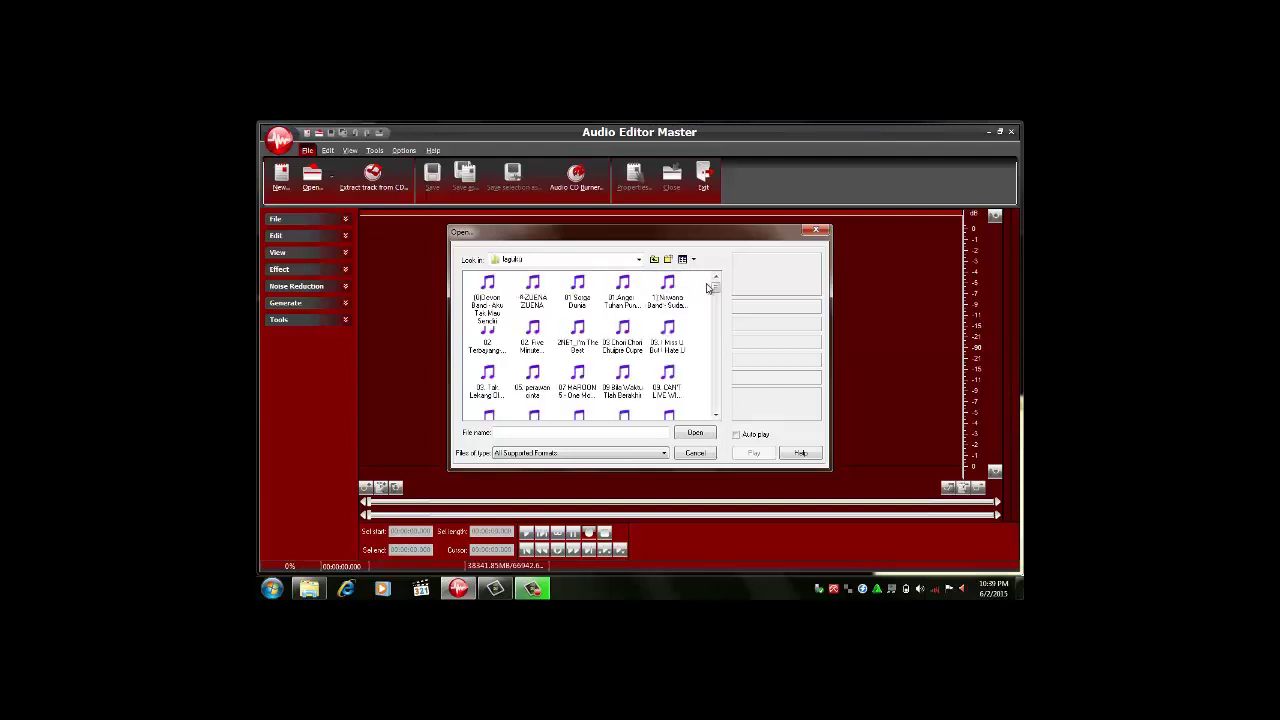
Open the audio file Princess - Jangan Pergi -Aprilio Kingdom_ from the laguku folder
left_click_drag(716, 288, 731, 376)
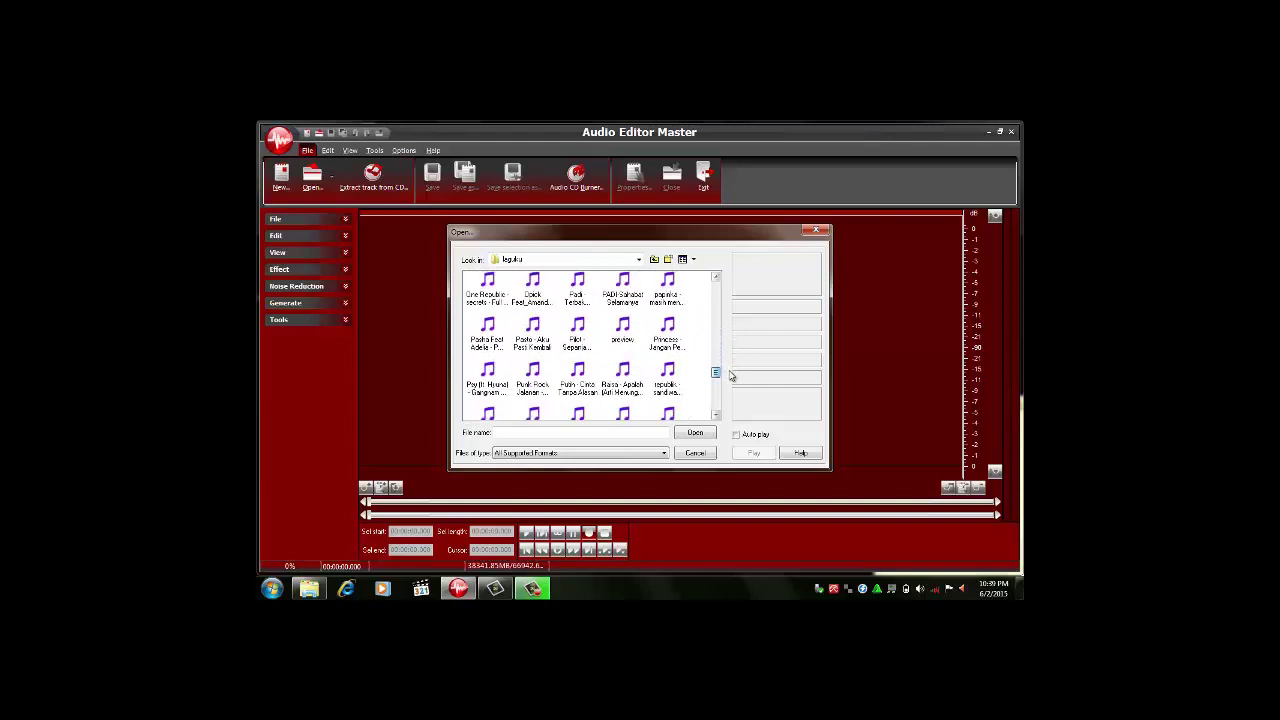
left_click(666, 334)
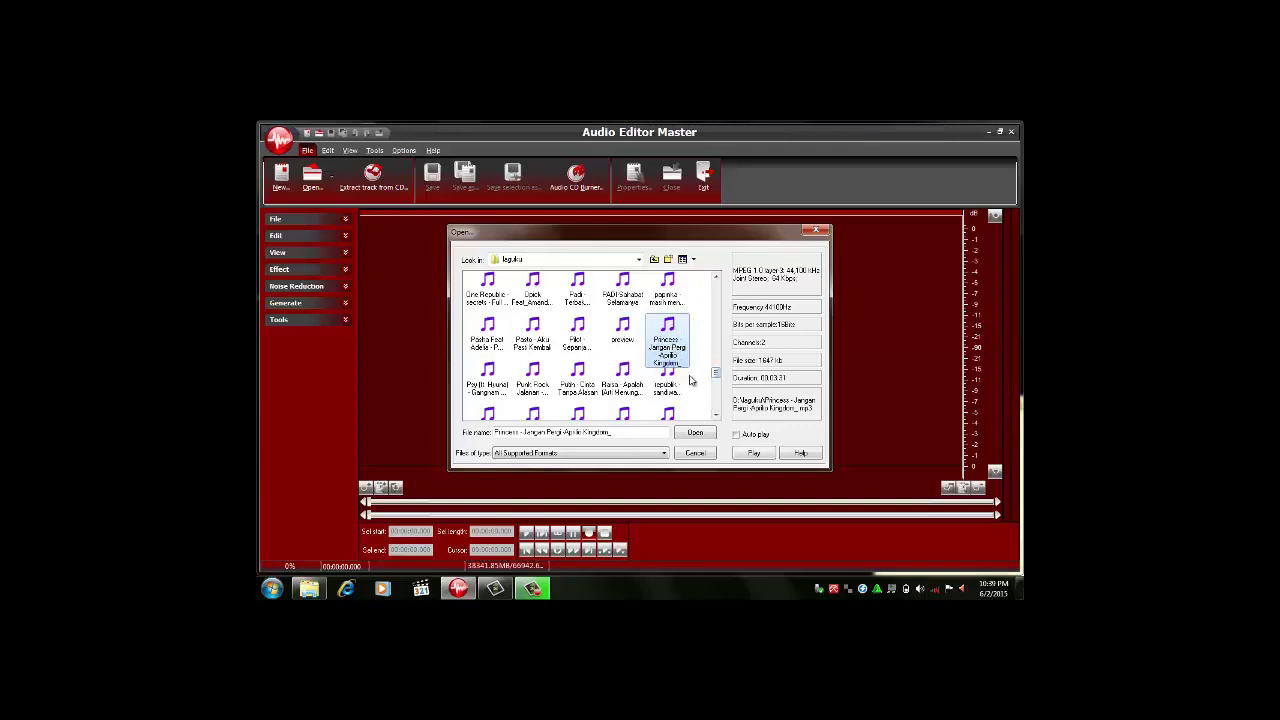
left_click(697, 433)
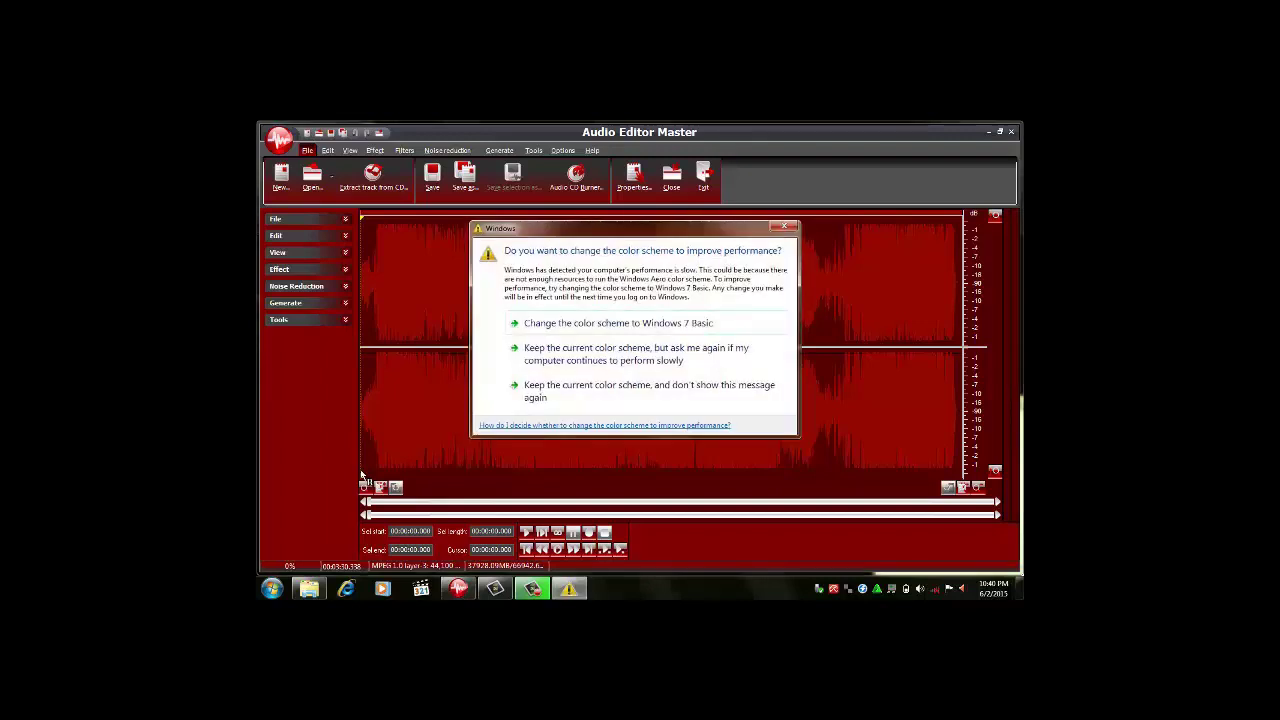
Dismiss the colour scheme prompt, then select about the first 42.7 seconds of the track and delete that section
left_click(791, 228)
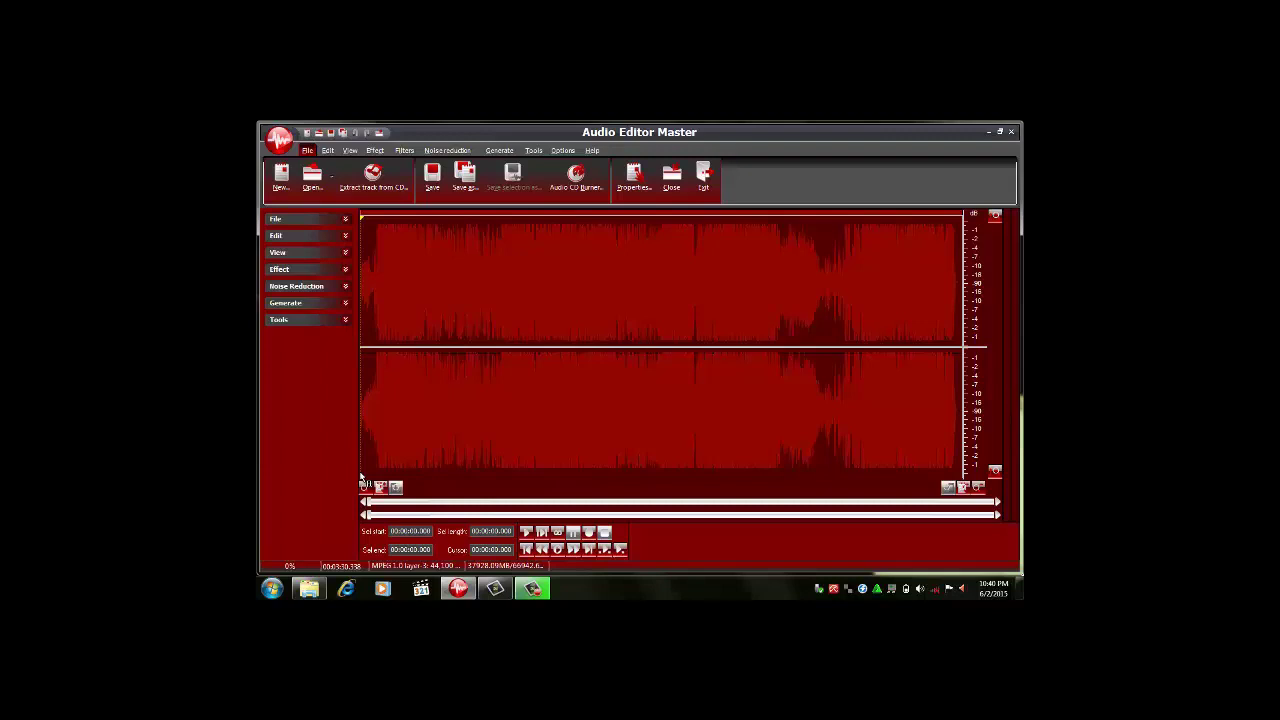
left_click_drag(362, 478, 483, 494)
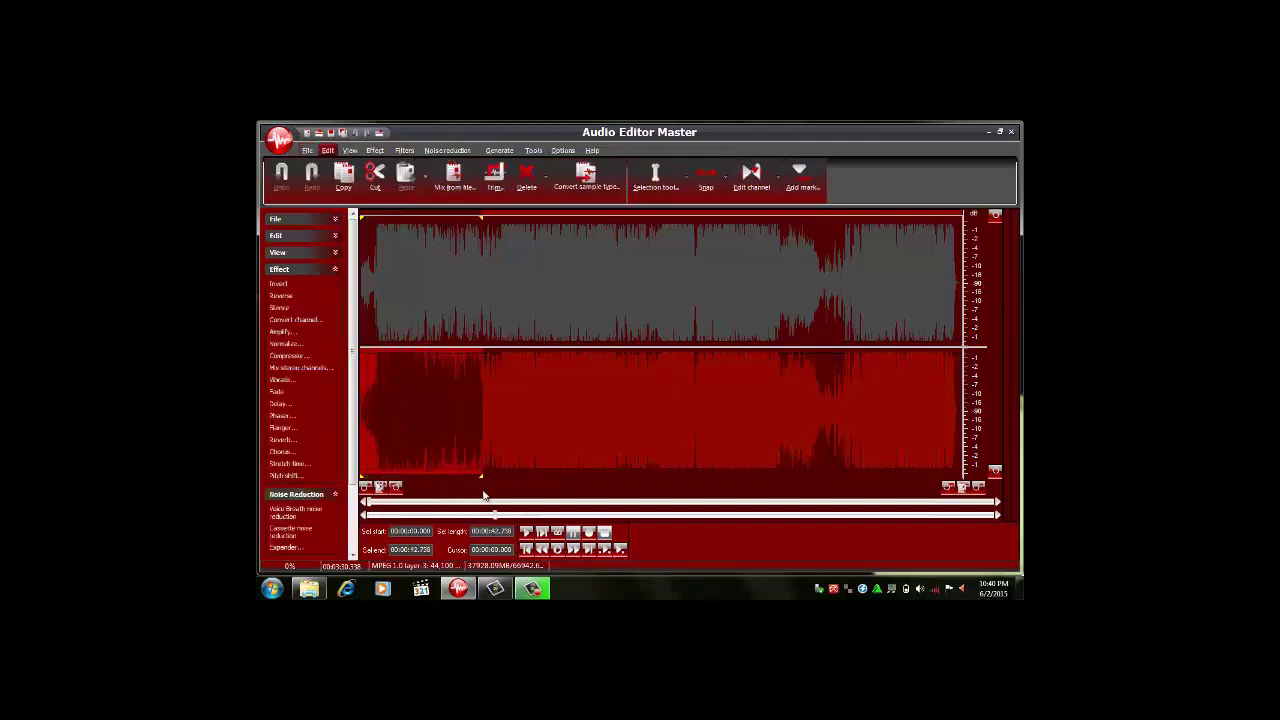
left_click(528, 186)
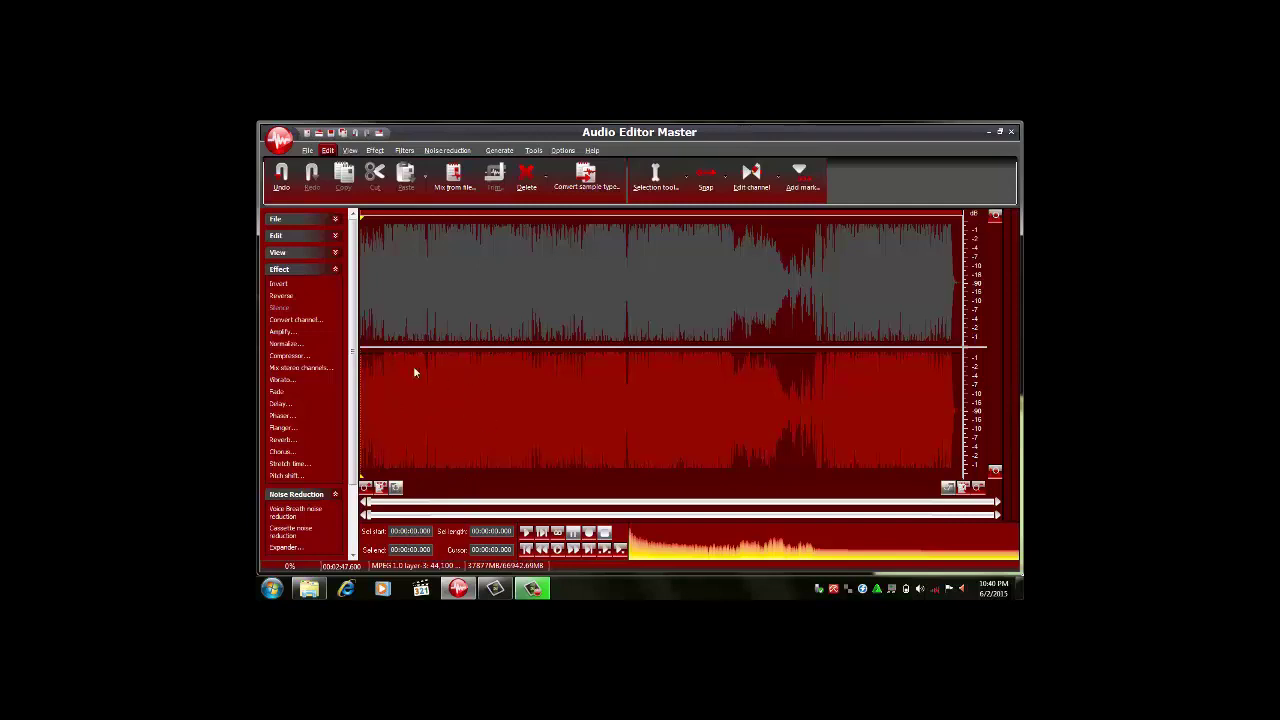
Delete the remaining audio from the waveform and dismiss the error messages
right_click(487, 418)
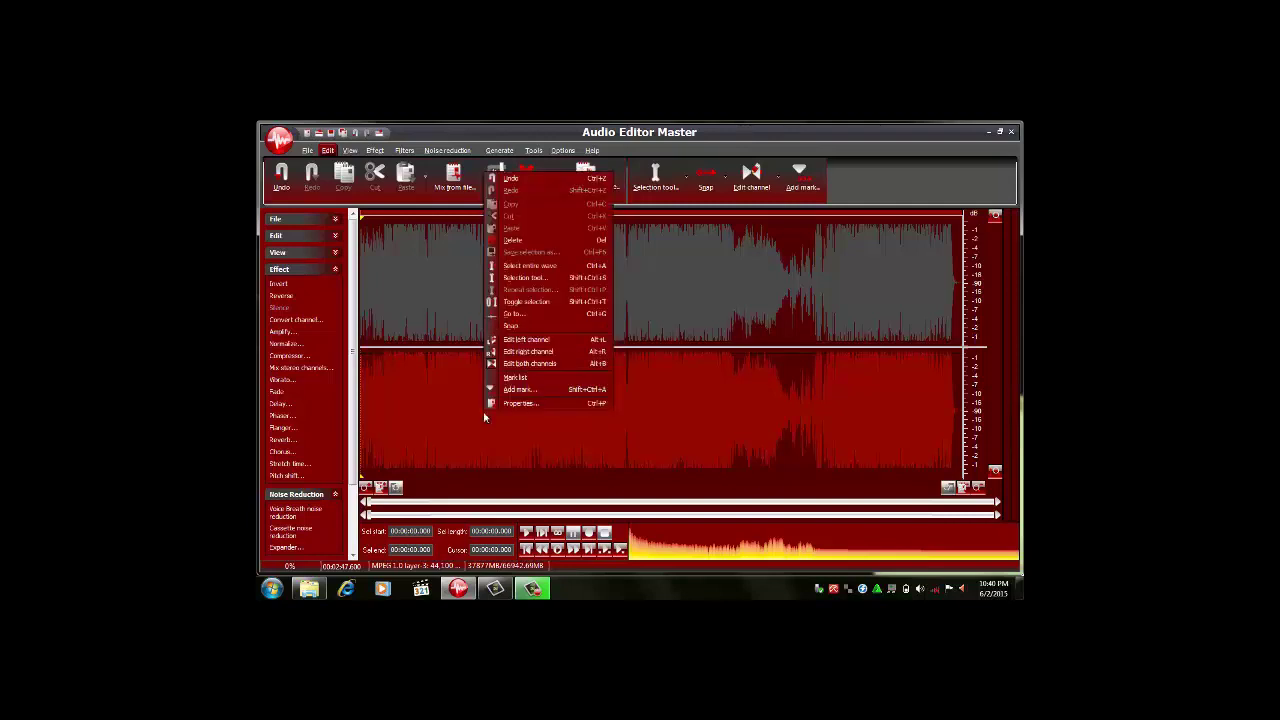
left_click(519, 244)
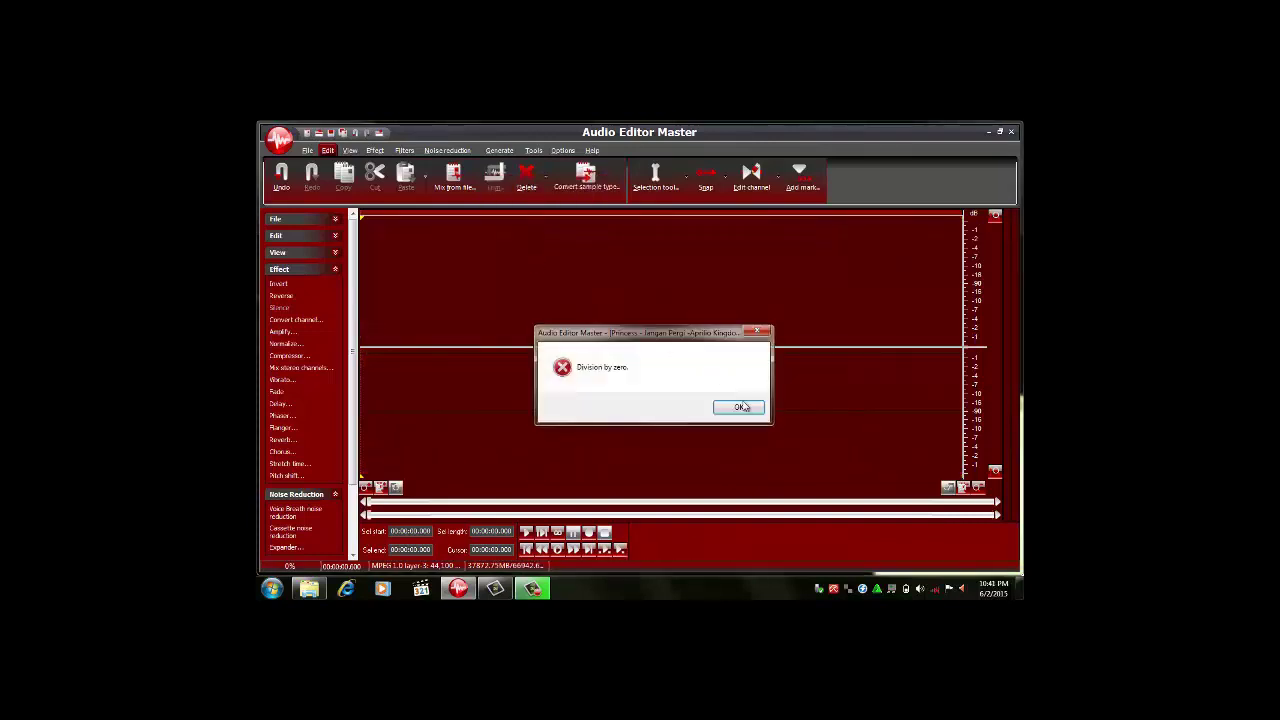
left_click(741, 407)
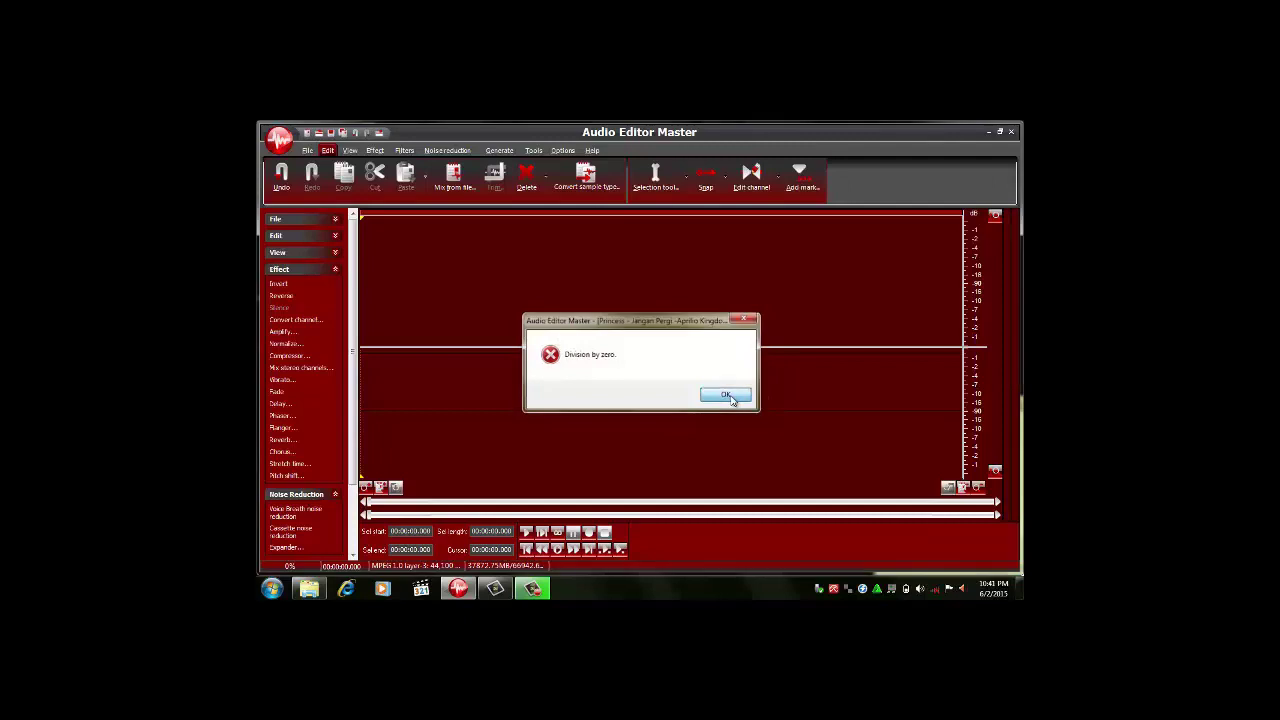
left_click(727, 396)
Open the Psy (ft Hyuna) - Gangnam Style audio file from D:\laguku, discarding the changes to the current track
left_click(307, 151)
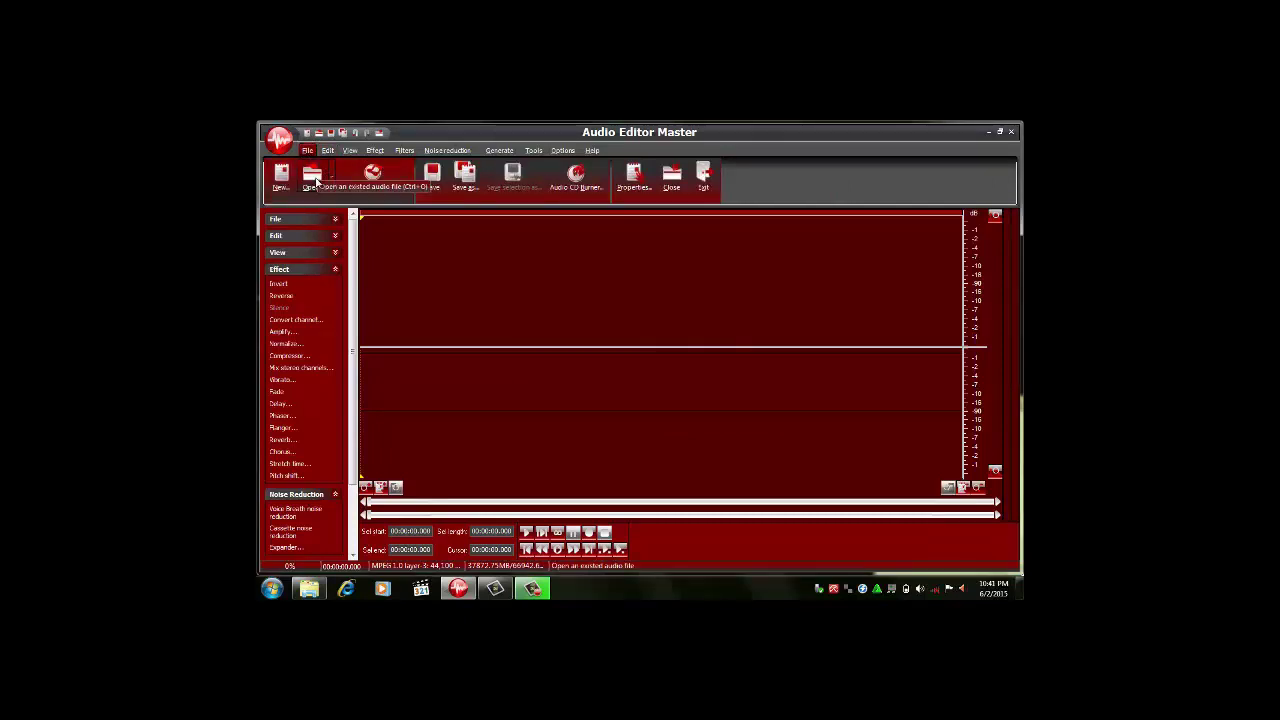
left_click(313, 178)
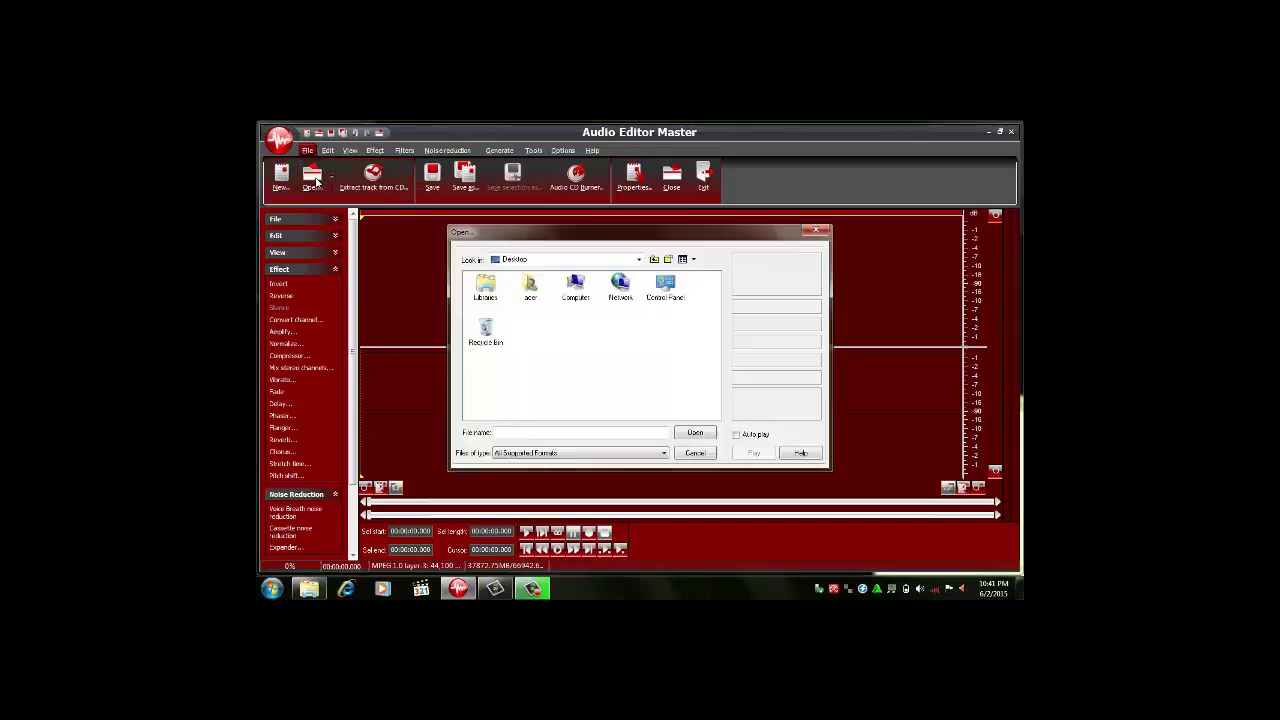
double_click(573, 289)
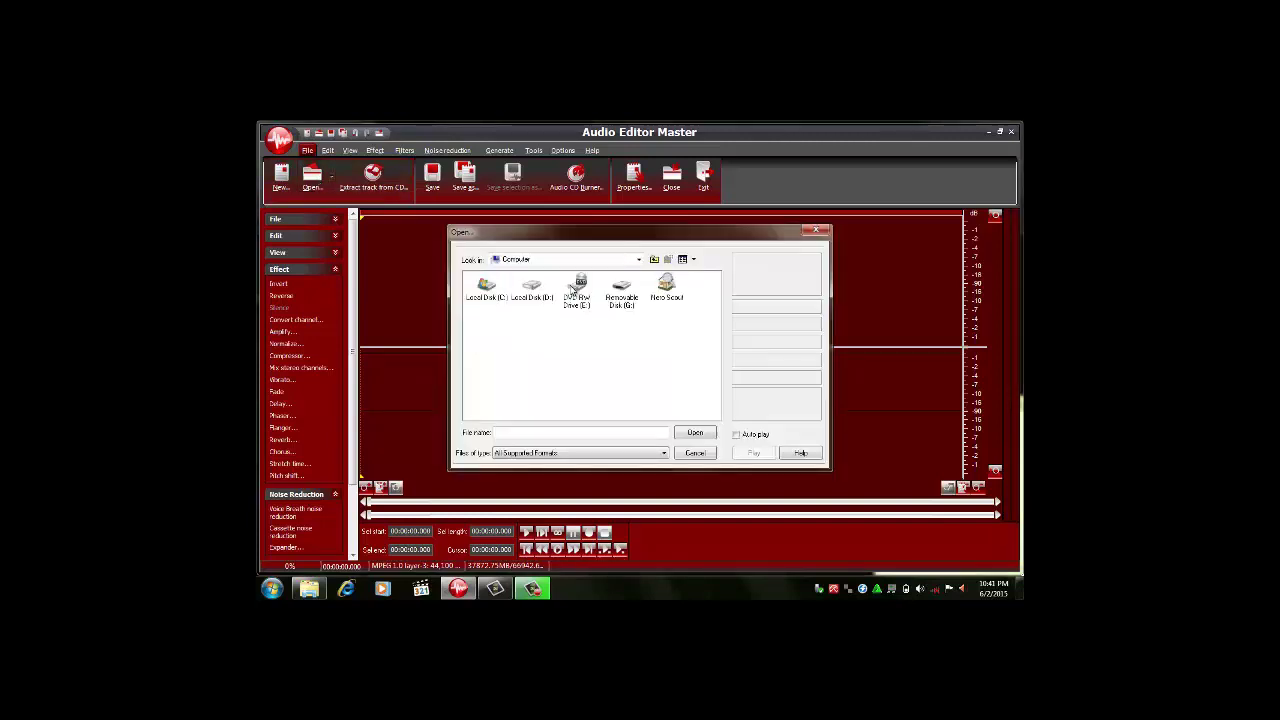
double_click(548, 292)
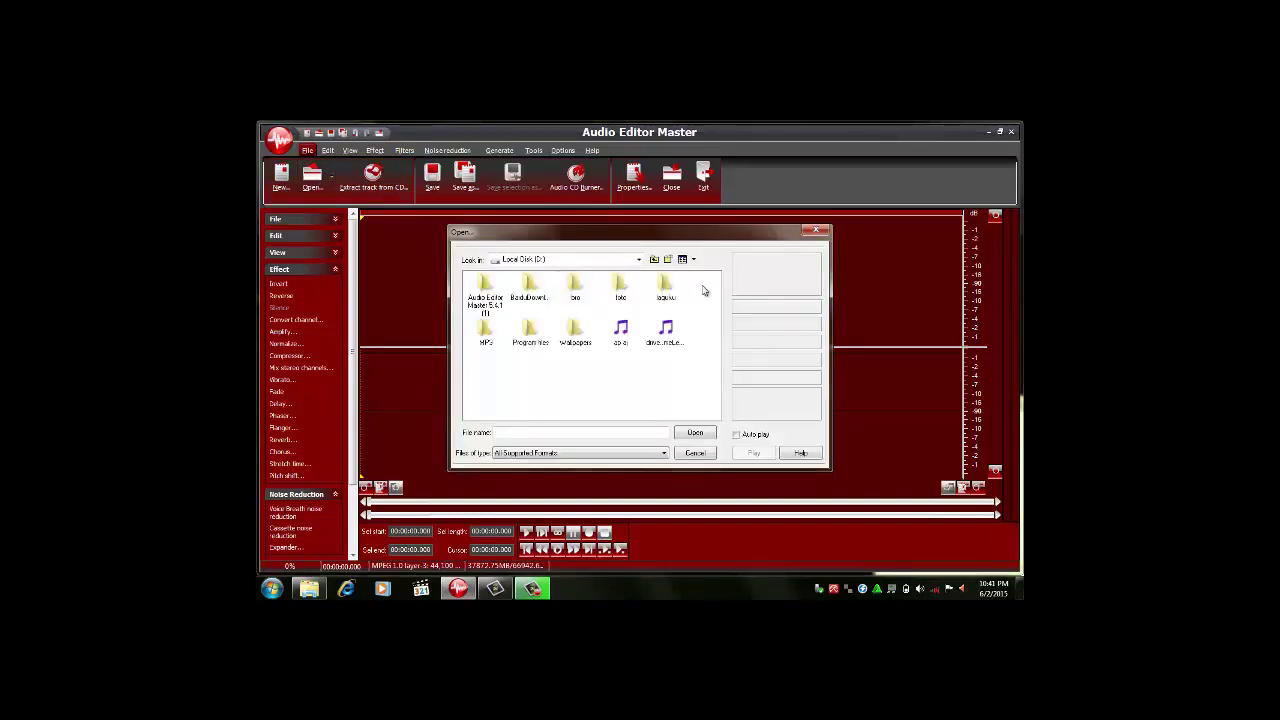
double_click(672, 289)
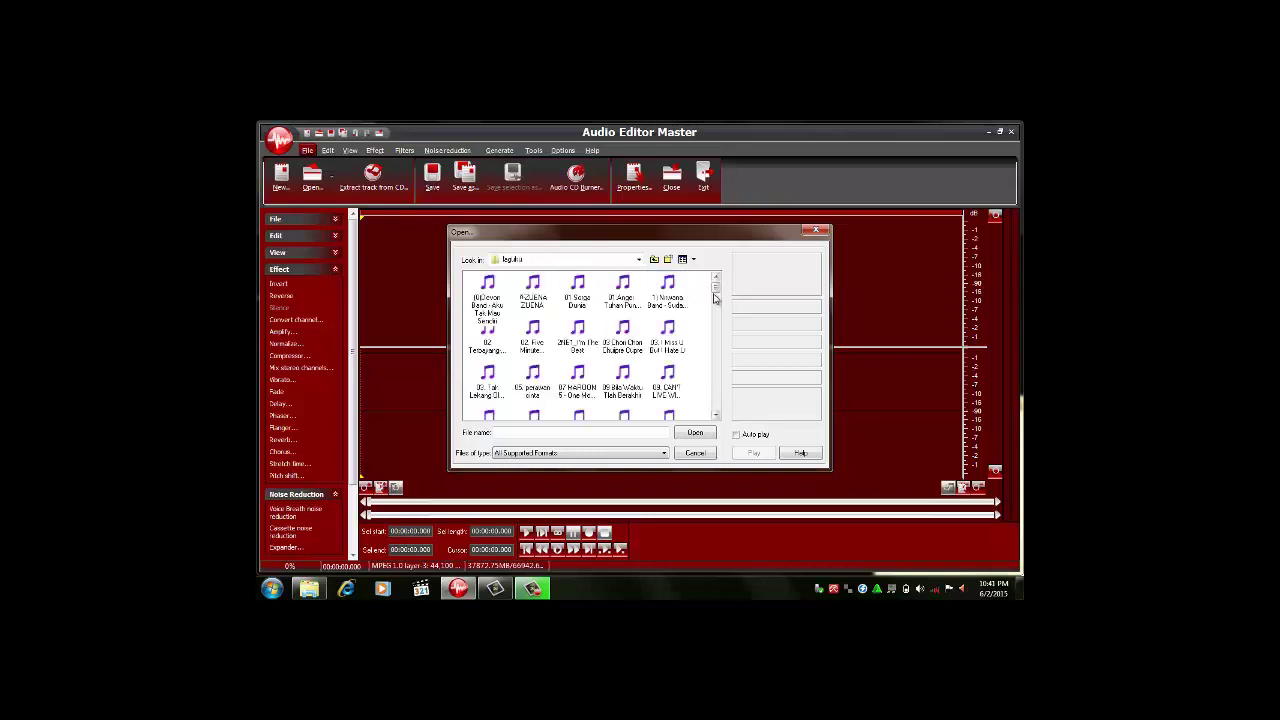
left_click_drag(717, 290, 717, 380)
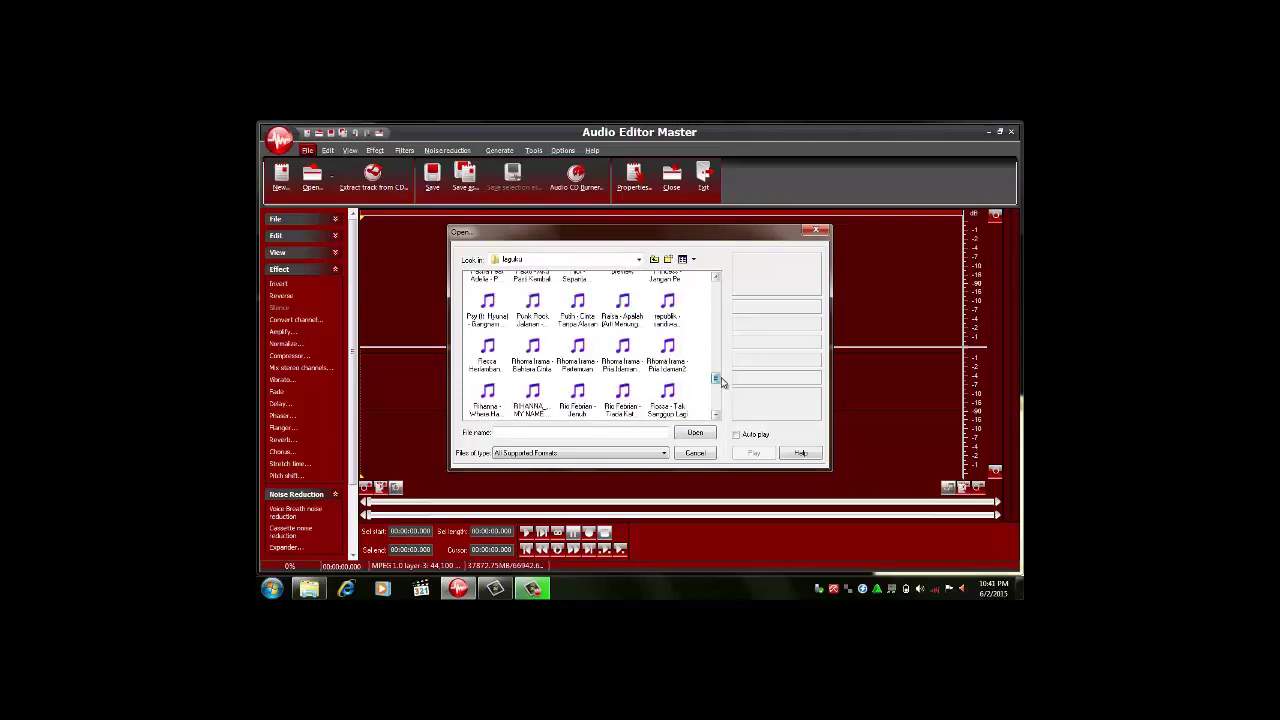
left_click(487, 306)
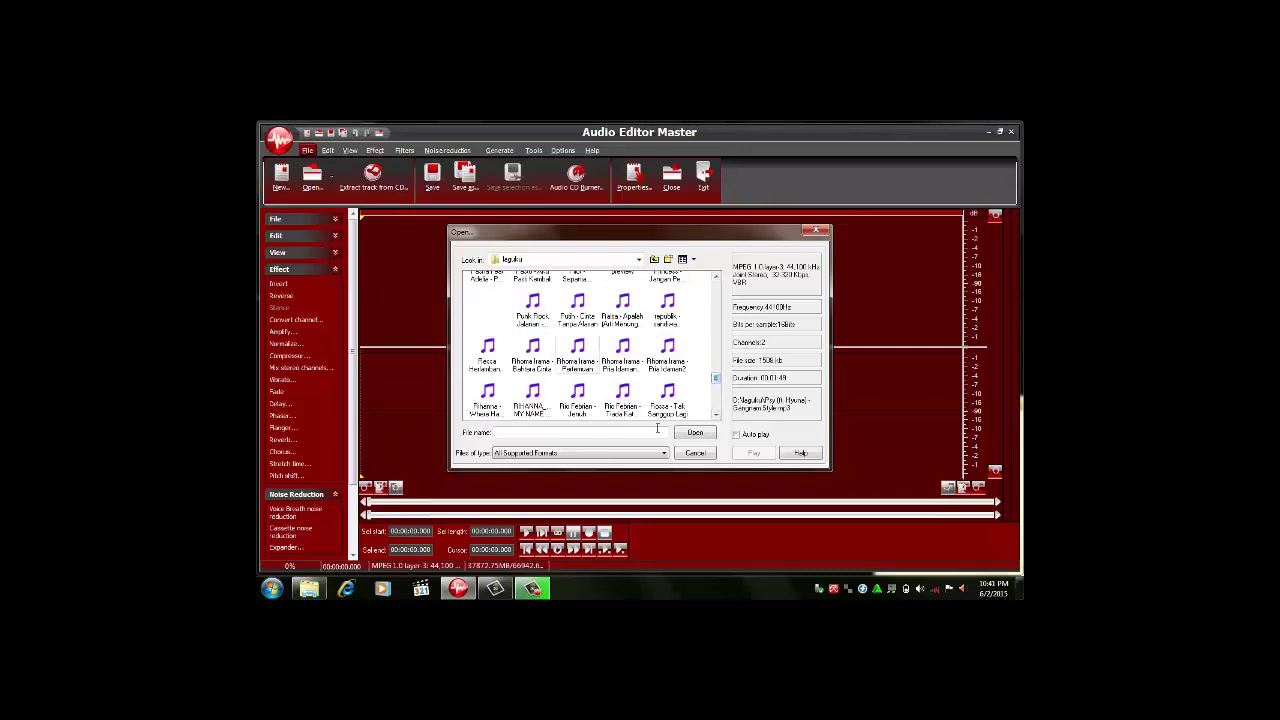
left_click(686, 434)
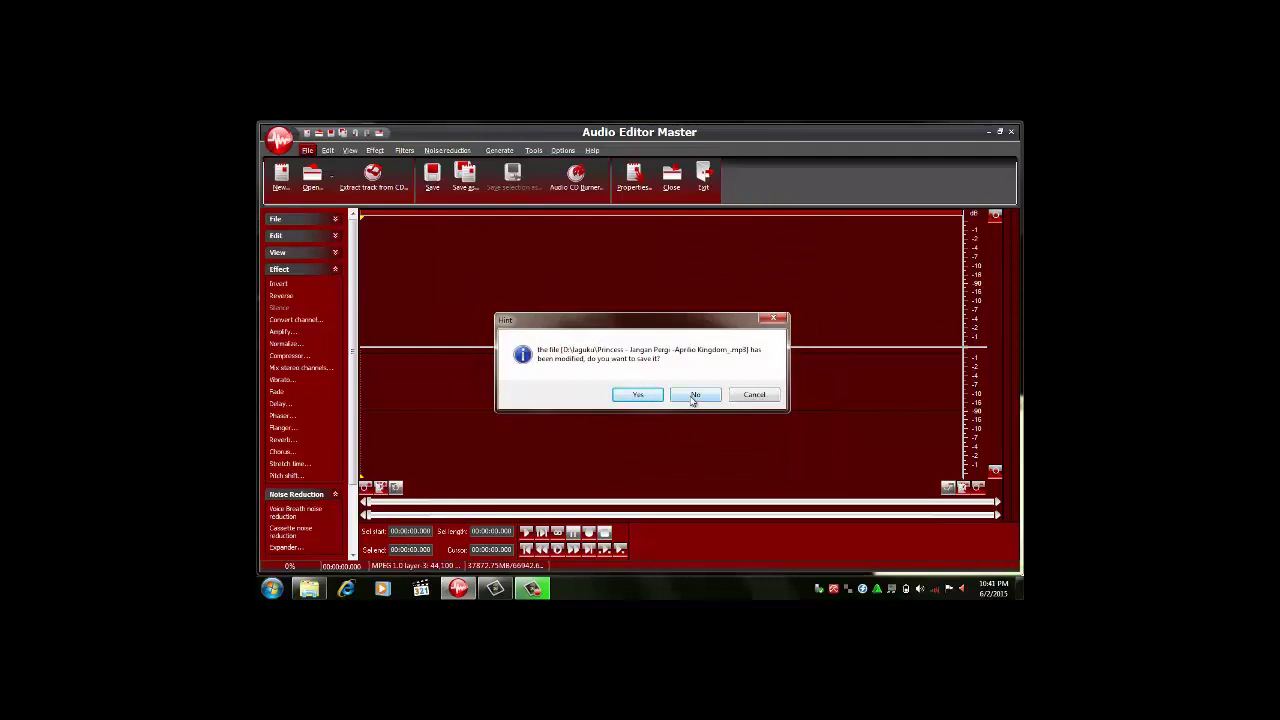
left_click(692, 398)
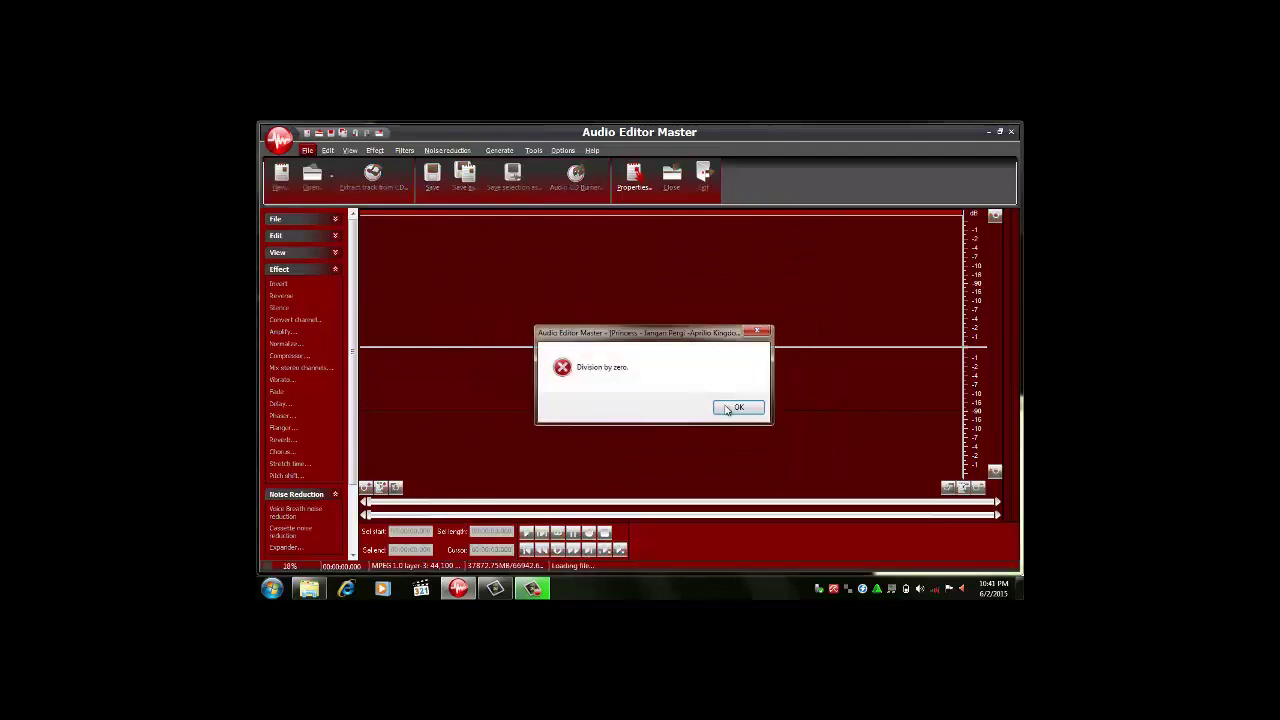
left_click(728, 409)
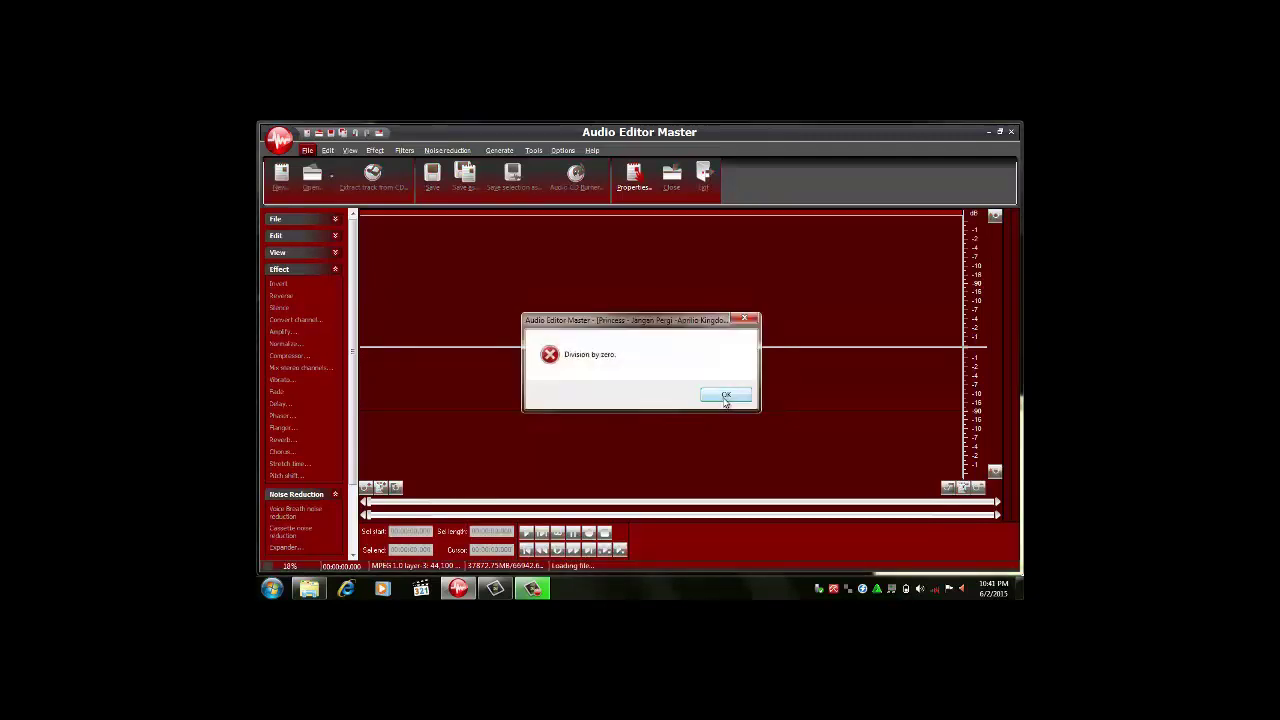
left_click(725, 397)
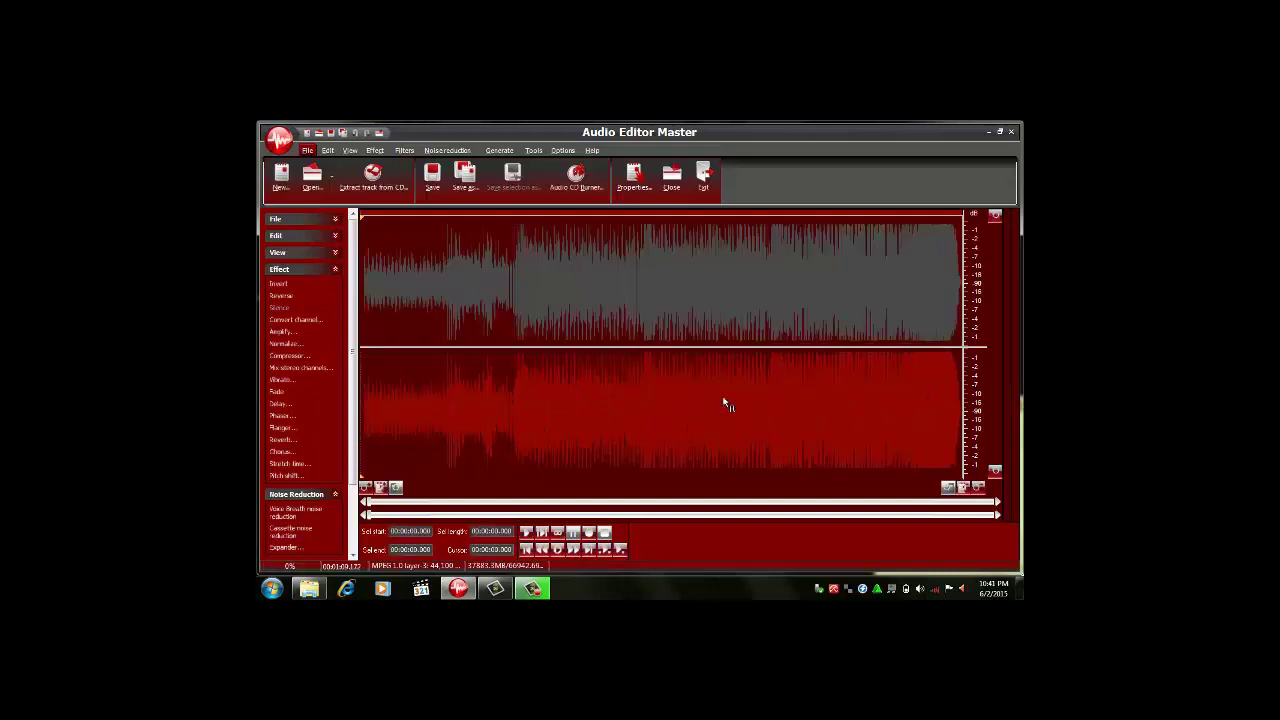
Place the edit cursor at the very end of the Gangnam Style waveform, at about 1:09
left_click(495, 468)
left_click(957, 480)
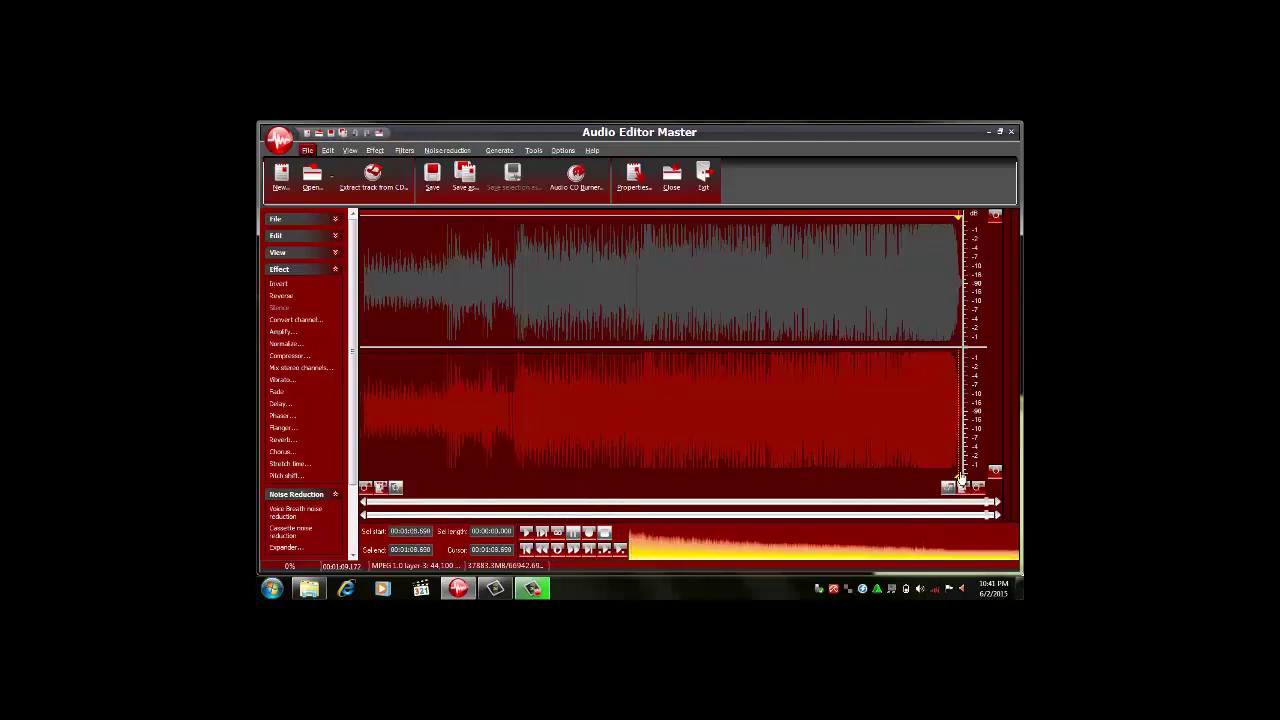
left_click_drag(962, 482, 905, 468)
left_click(939, 437)
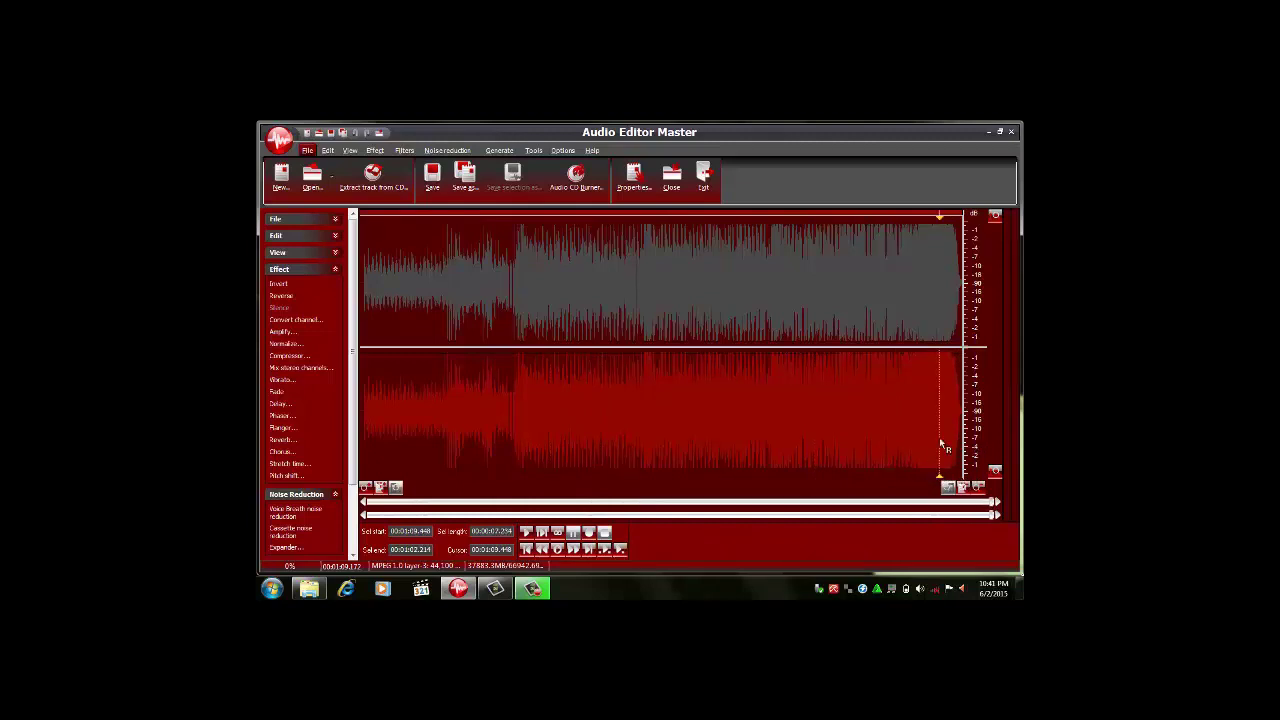
left_click(945, 485)
left_click(961, 484)
Insert the Siti_Badriah_Berondong_Tua.mp3 file from D:\laguku into the Gangnam Style track at the current cursor position
left_click(412, 151)
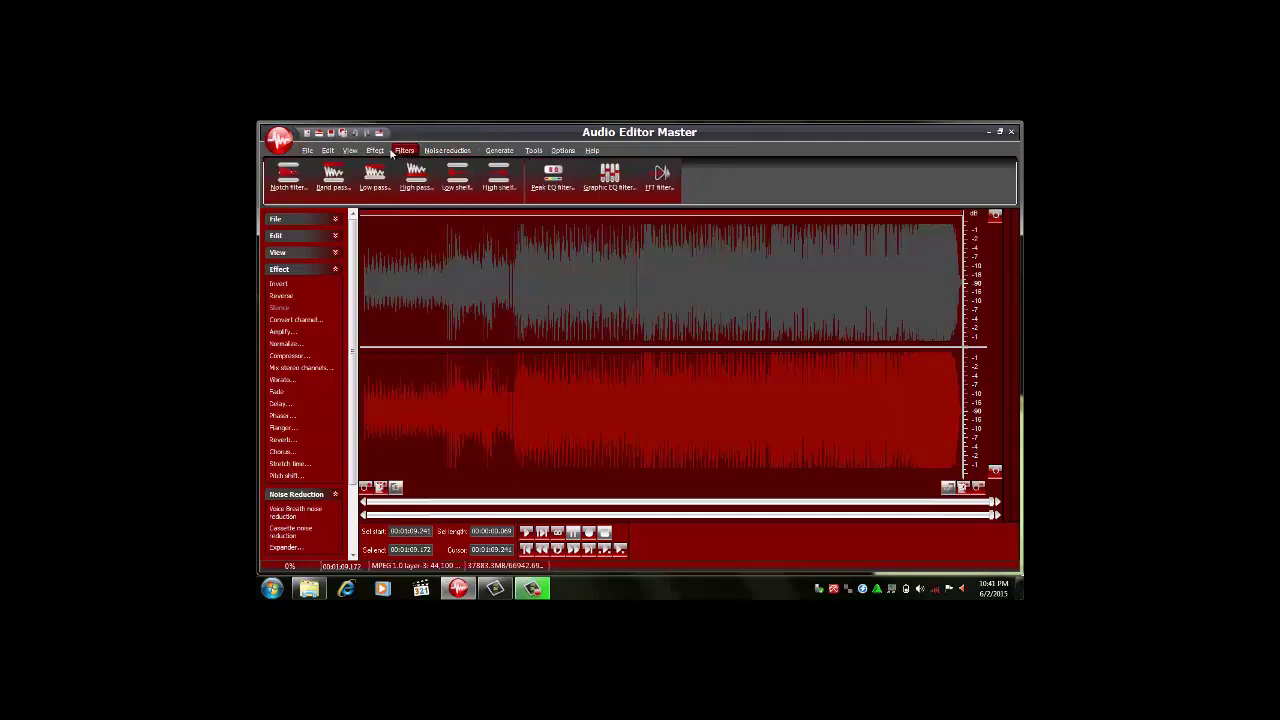
left_click(447, 150)
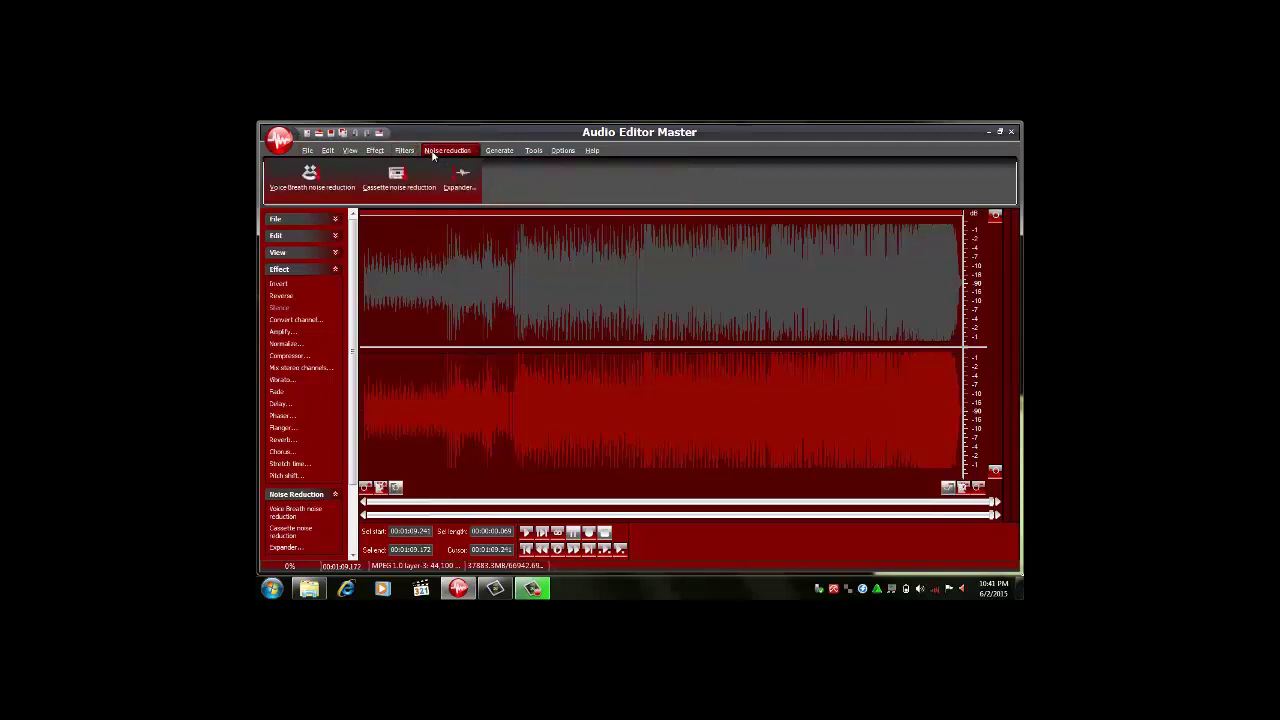
left_click(496, 150)
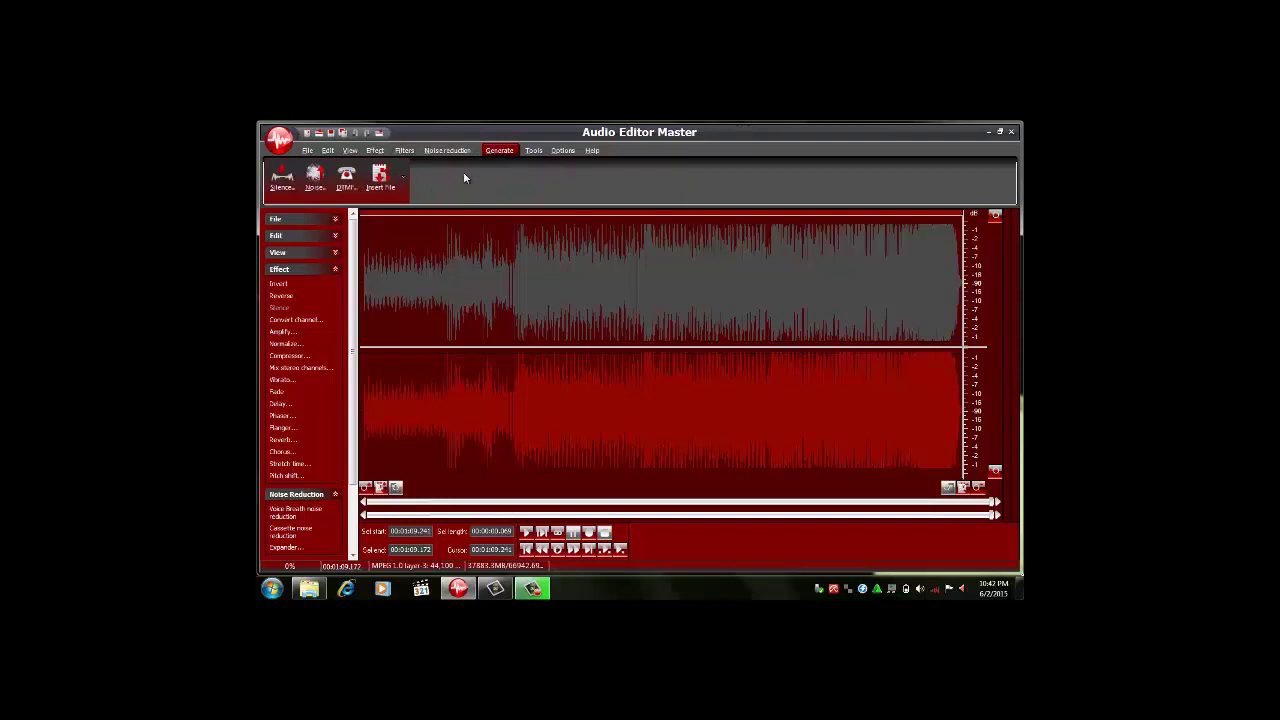
left_click(391, 185)
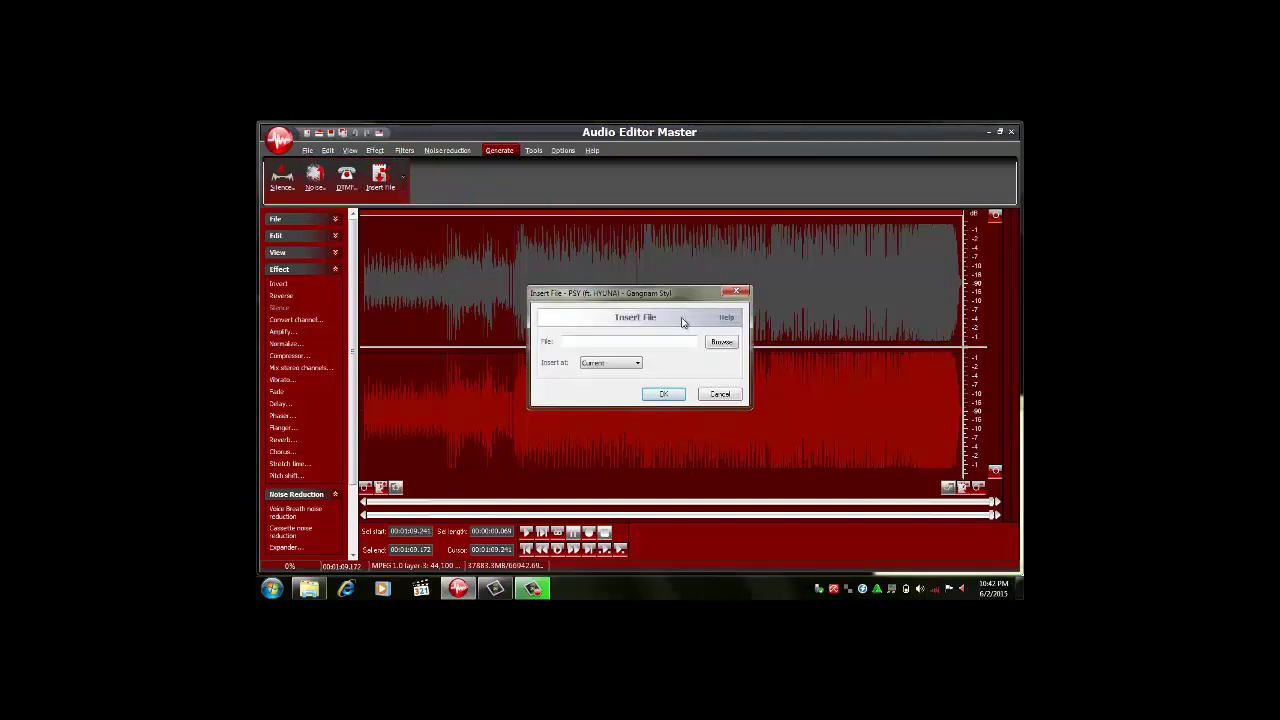
left_click(722, 343)
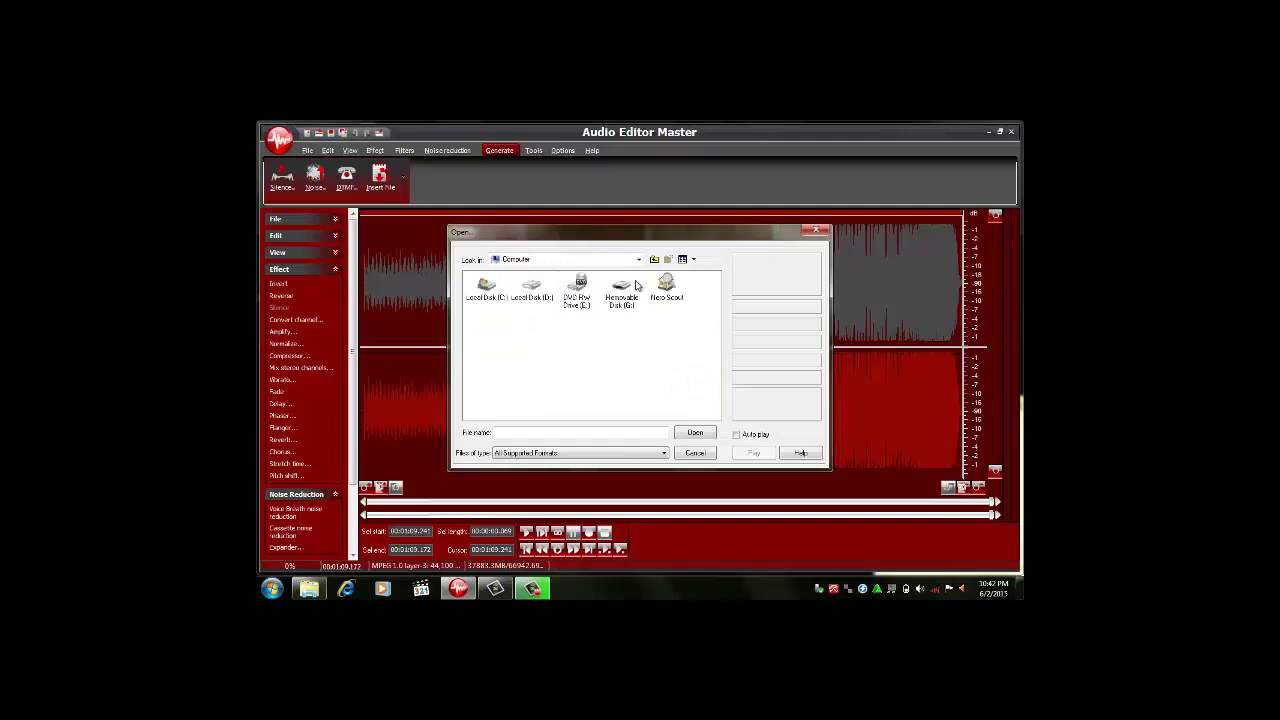
double_click(541, 293)
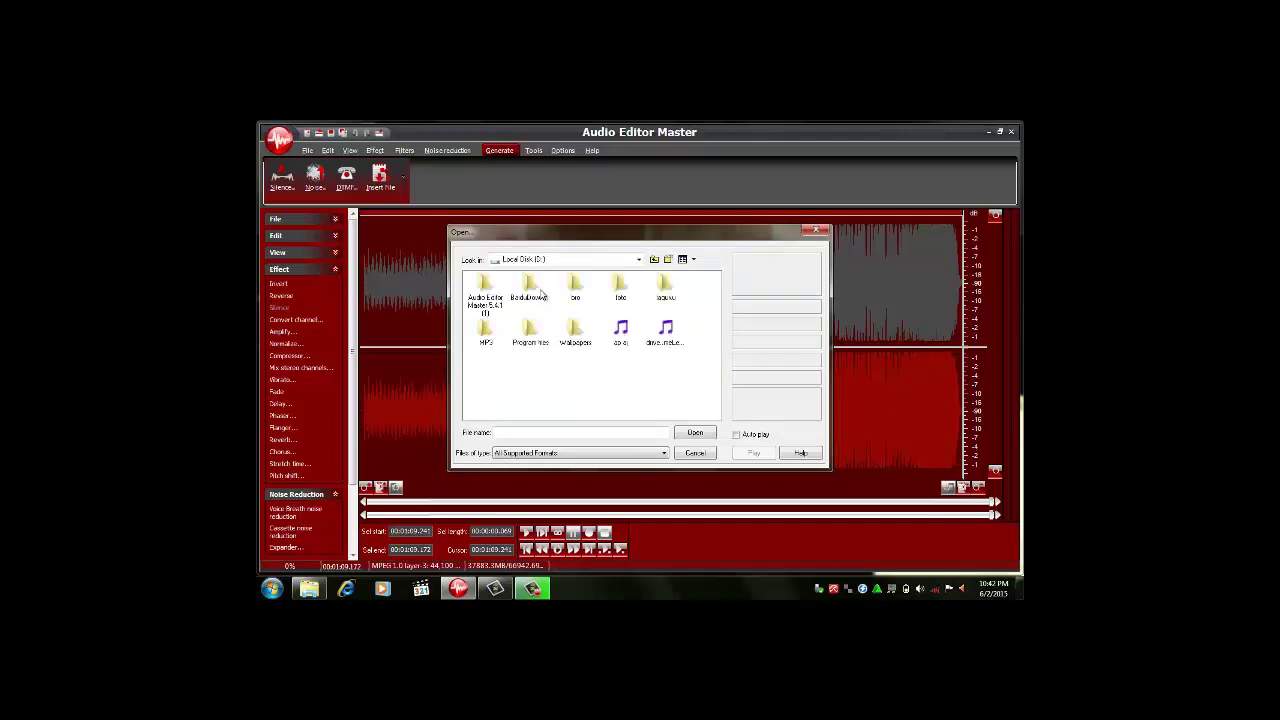
double_click(665, 291)
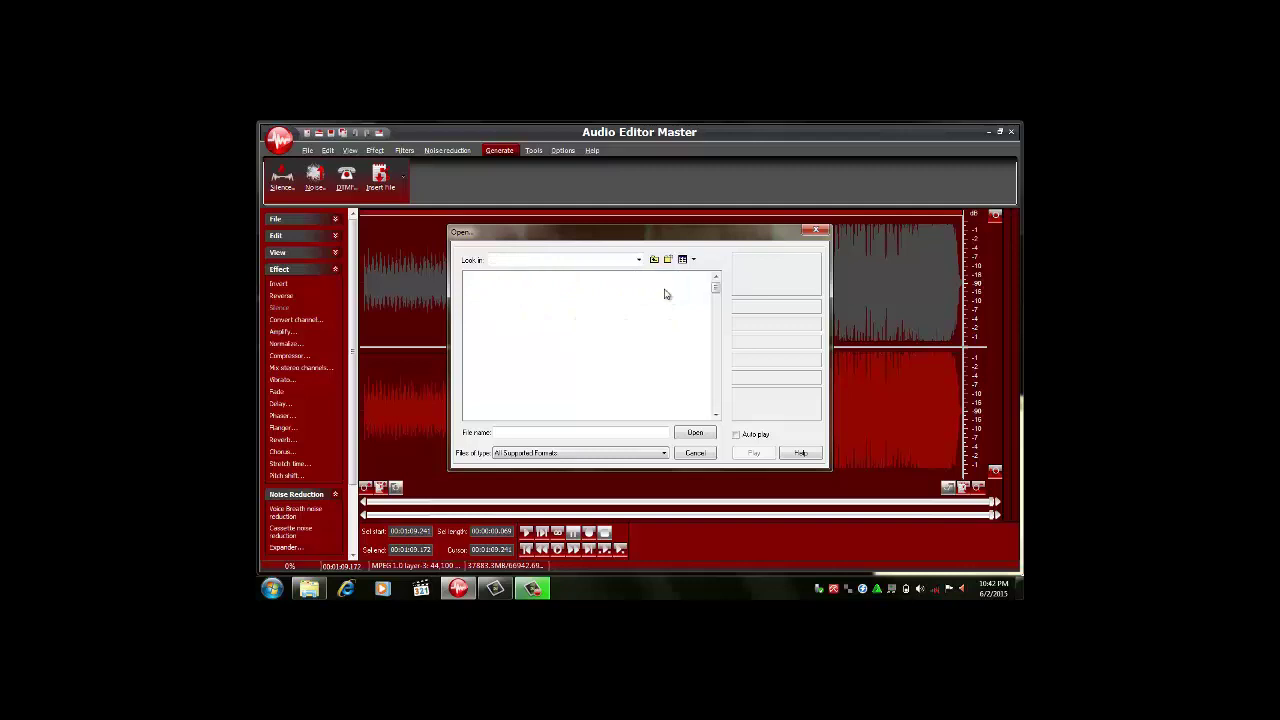
scroll(720, 310, "down", 2)
left_click_drag(716, 292, 715, 393)
left_click(680, 388)
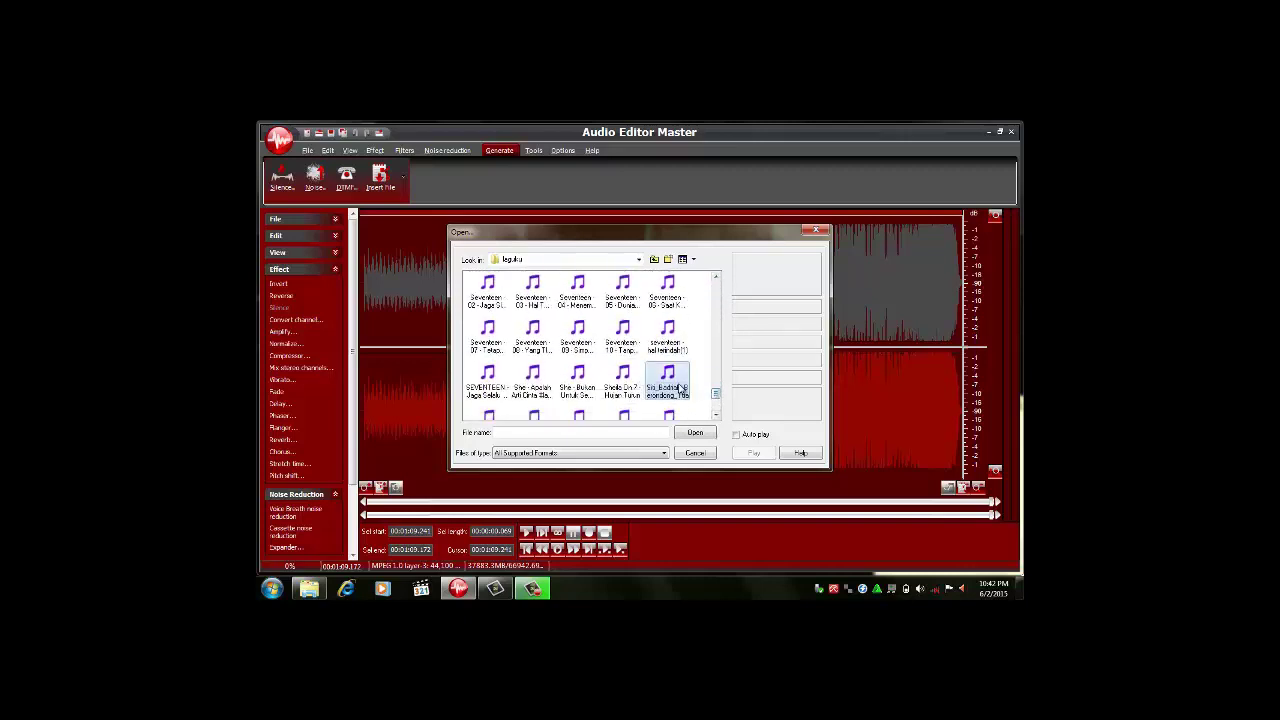
left_click(695, 434)
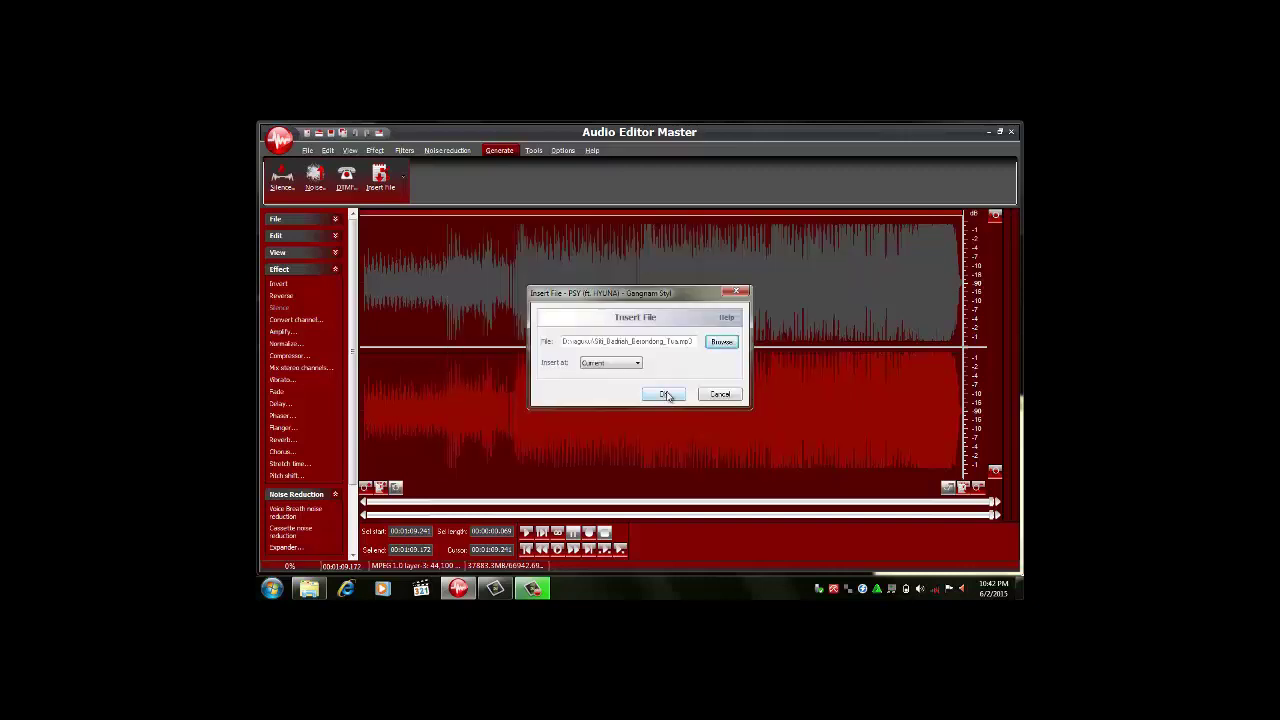
left_click(664, 394)
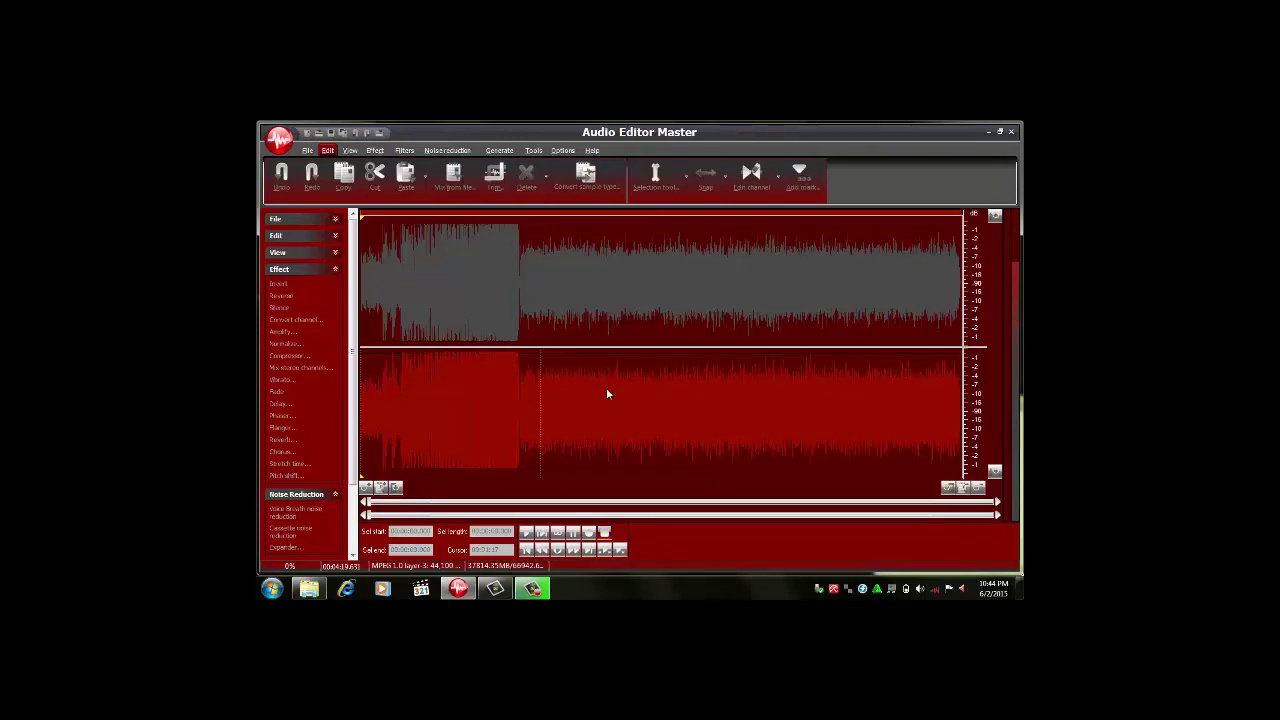
Stop playback of the combined track so that its file commands can be used
left_click(308, 150)
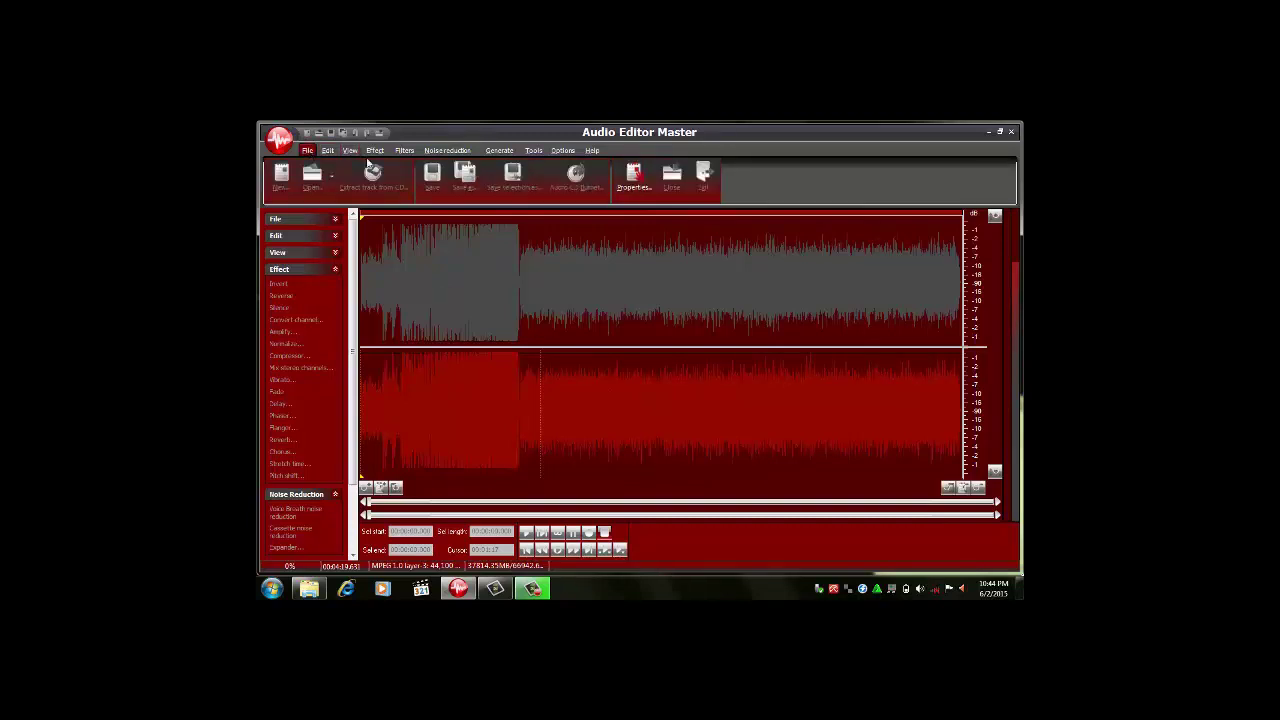
left_click(328, 151)
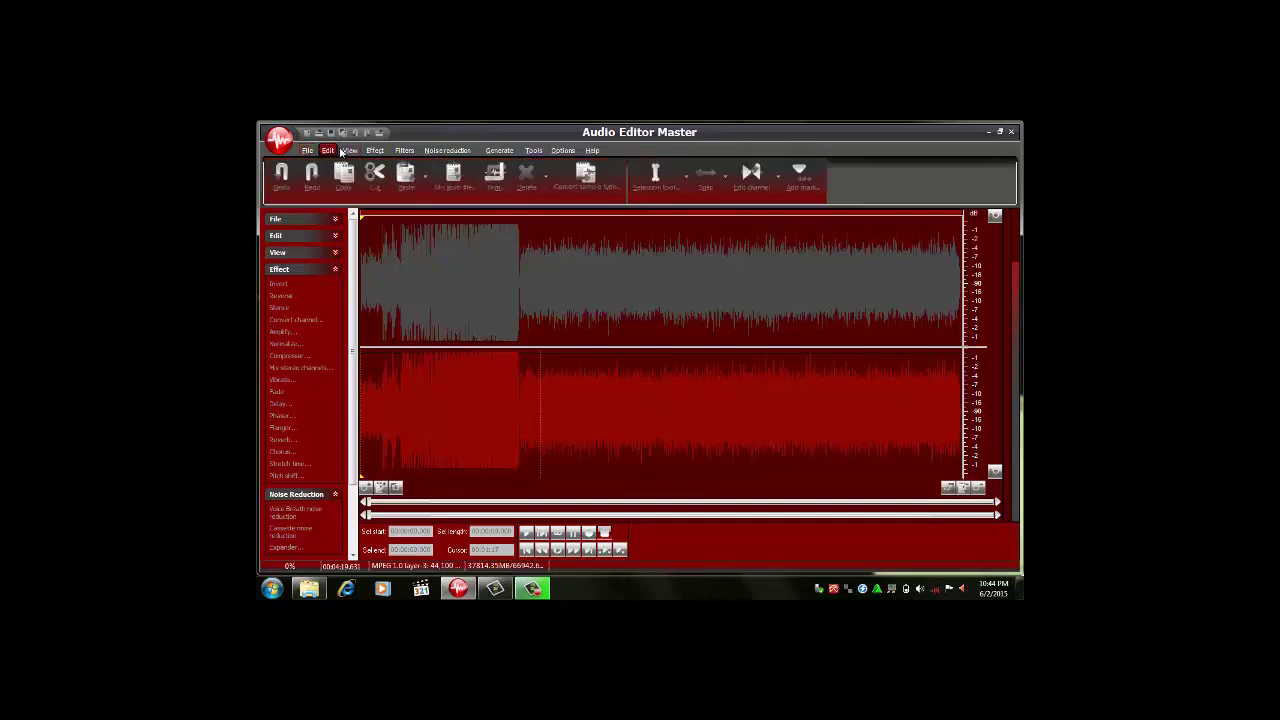
left_click(350, 150)
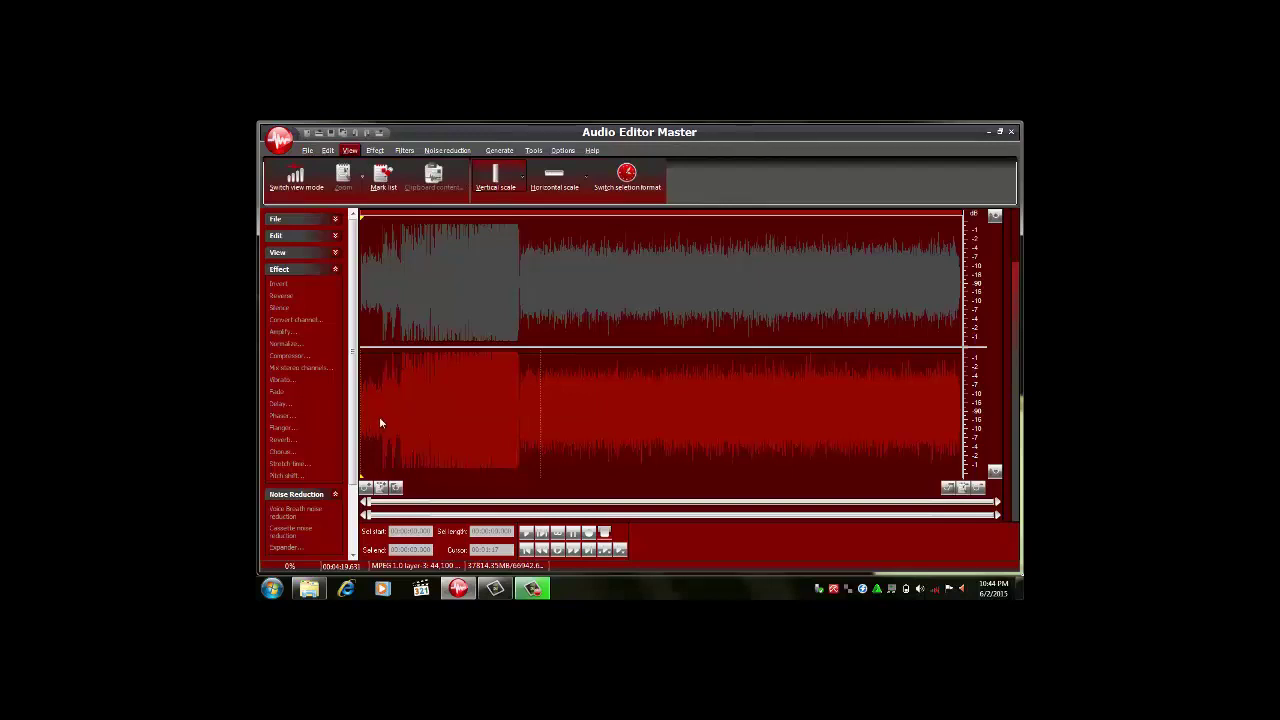
left_click(605, 532)
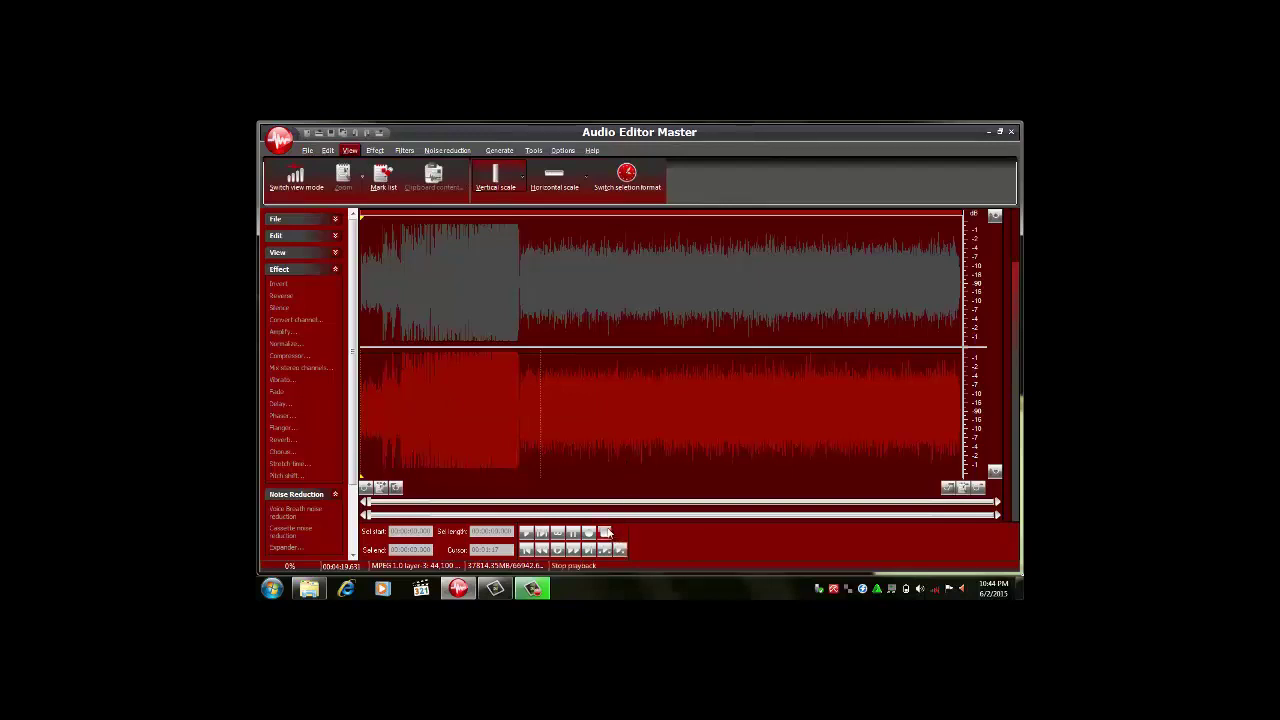
Save the combined track as MP3 with the Hi-Fi Quality preset at 160 kbps Joint Stereo, and minimize the editor window
left_click(306, 151)
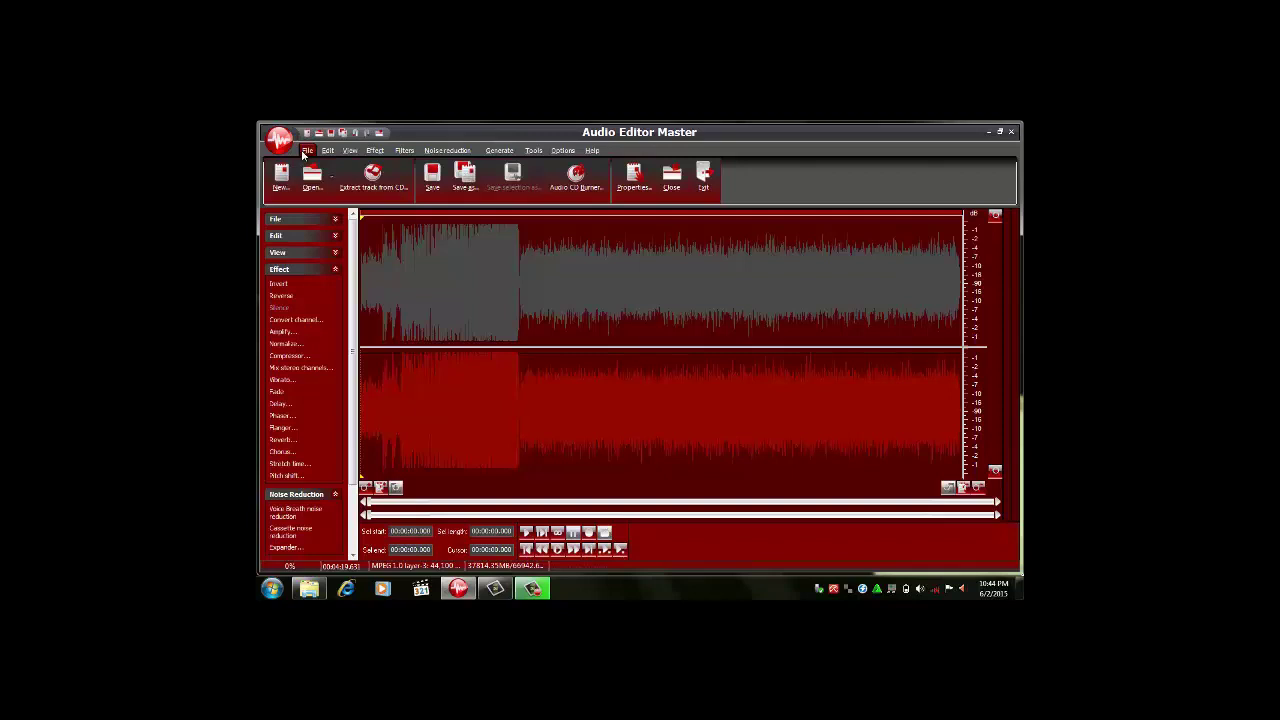
left_click(426, 172)
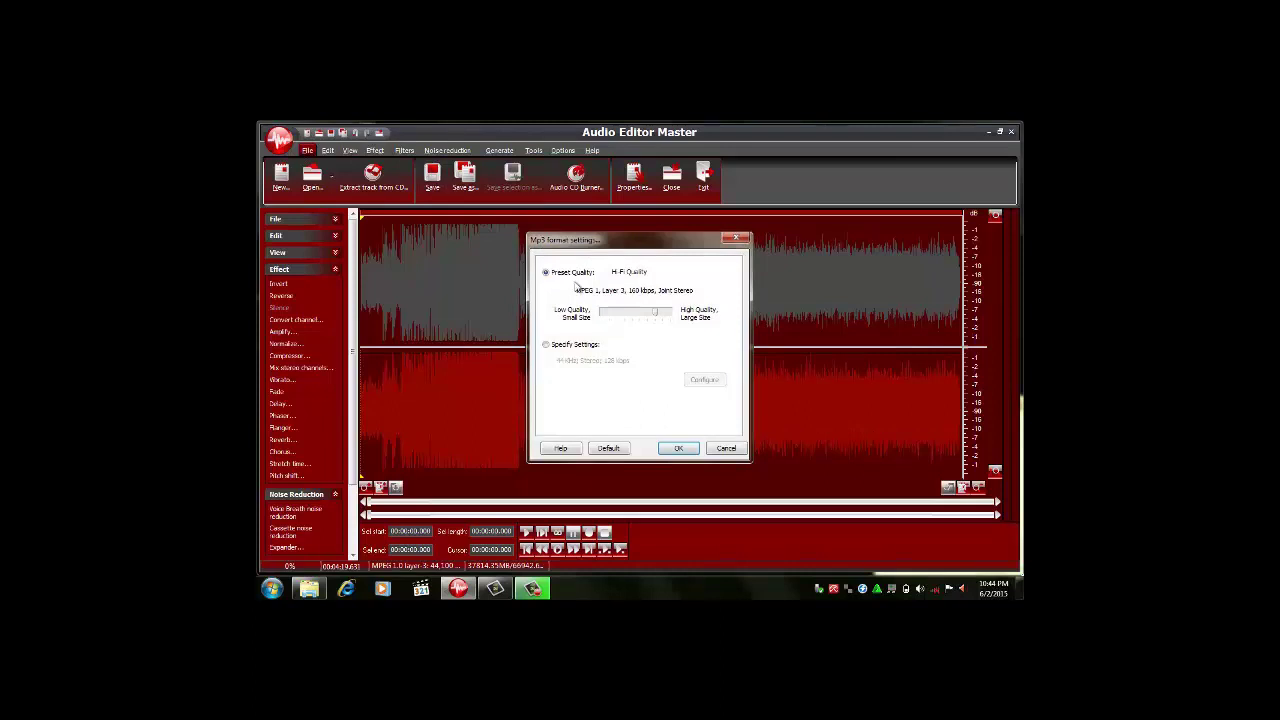
left_click(677, 451)
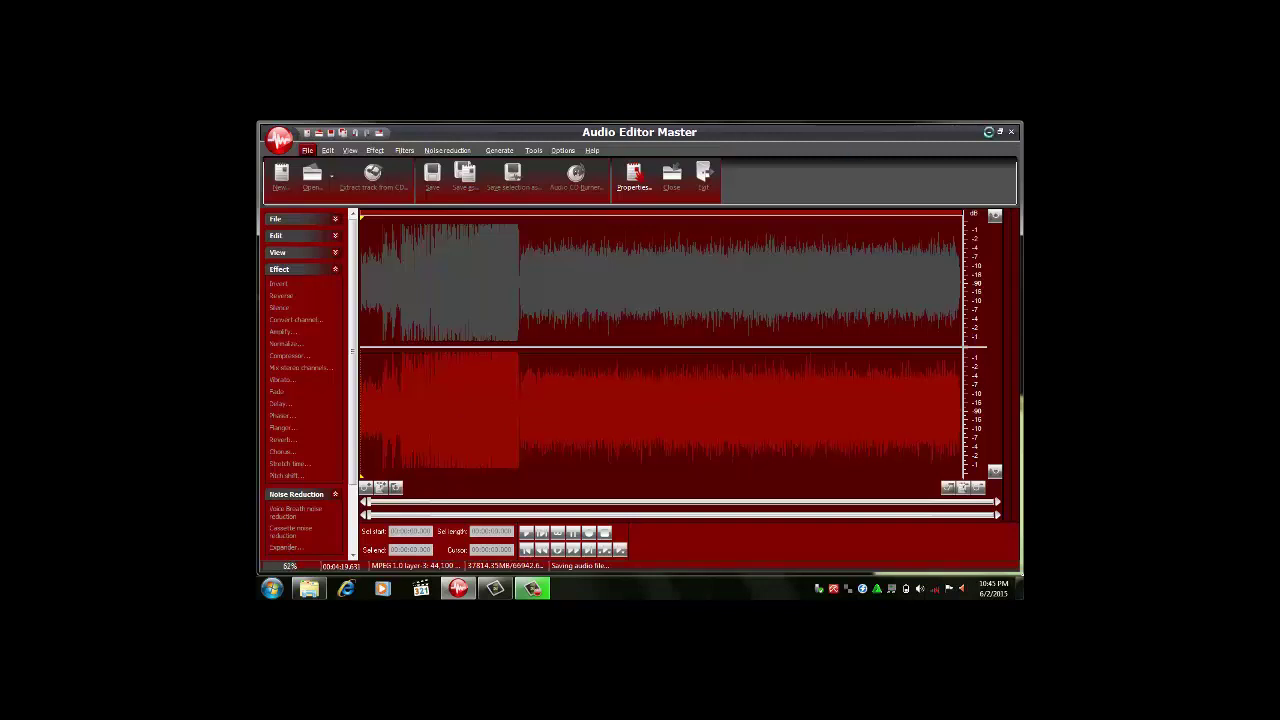
left_click(989, 133)
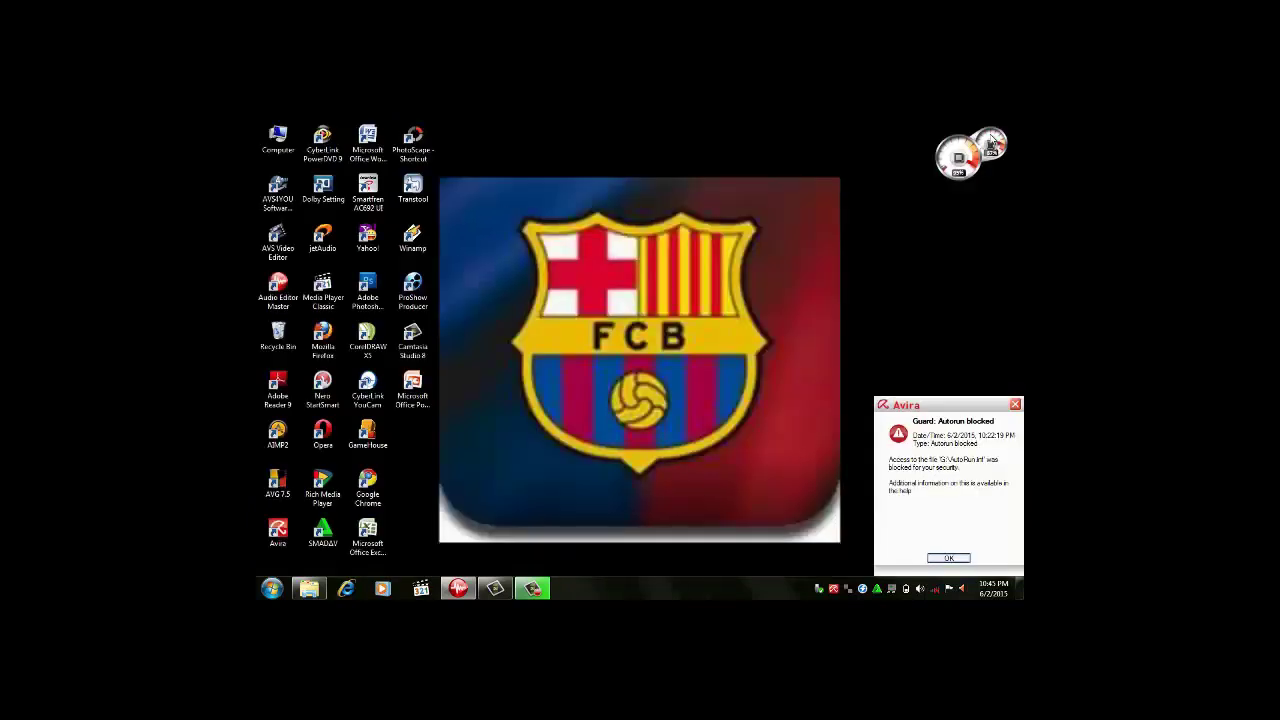